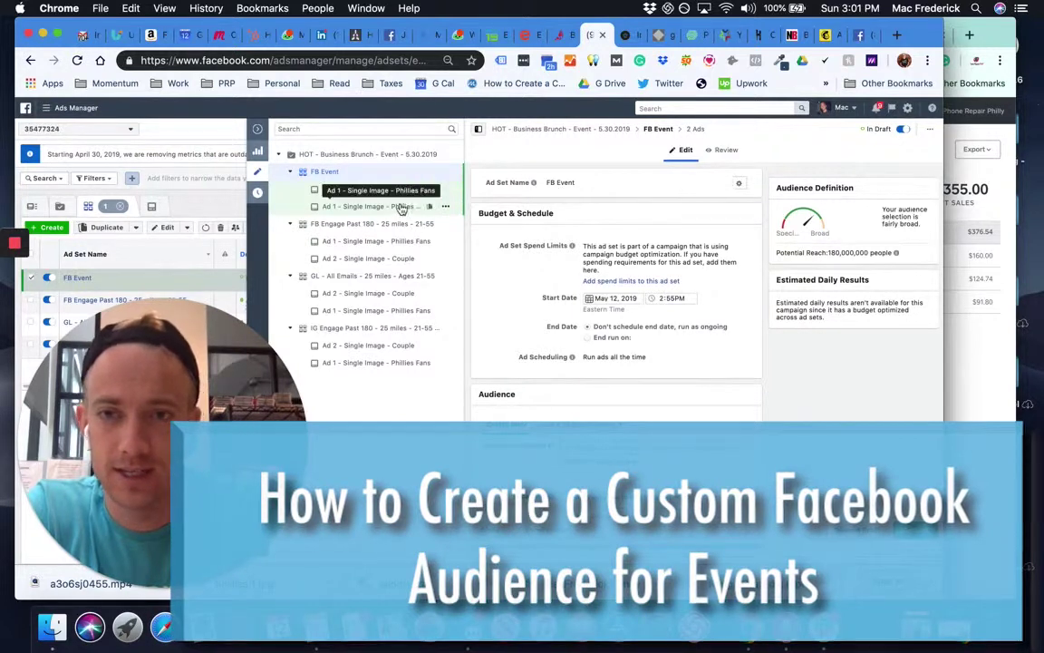
Start a new events-based custom audience from the Create New menu
{"action": "scroll", "coordinate": [562, 344], "scroll_direction": "down", "scroll_amount": 2}
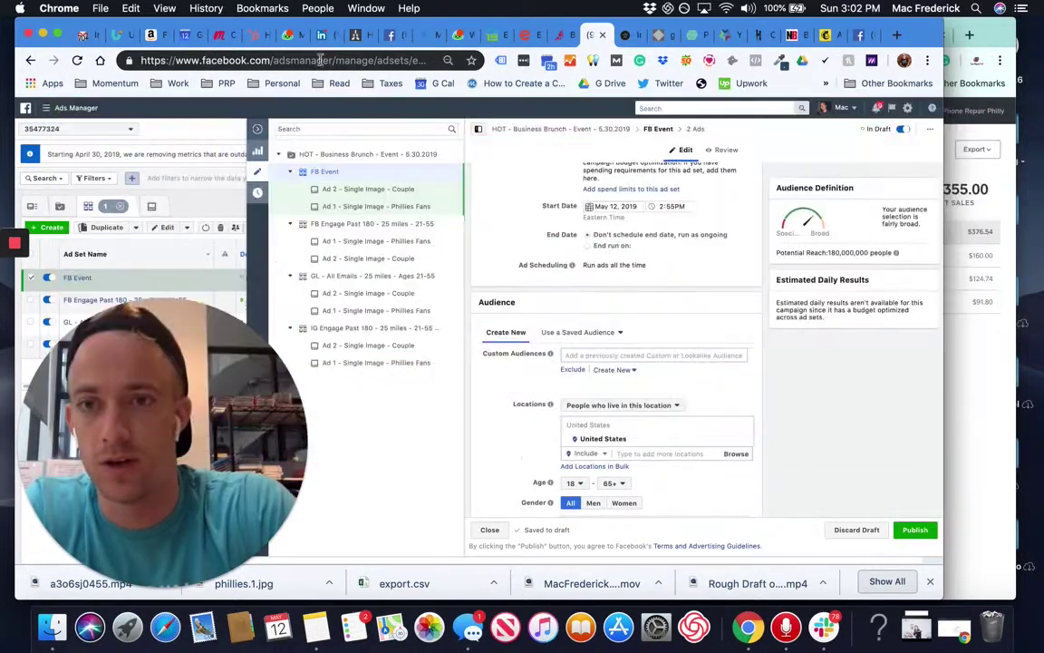
{"action": "left_click", "coordinate": [294, 59]}
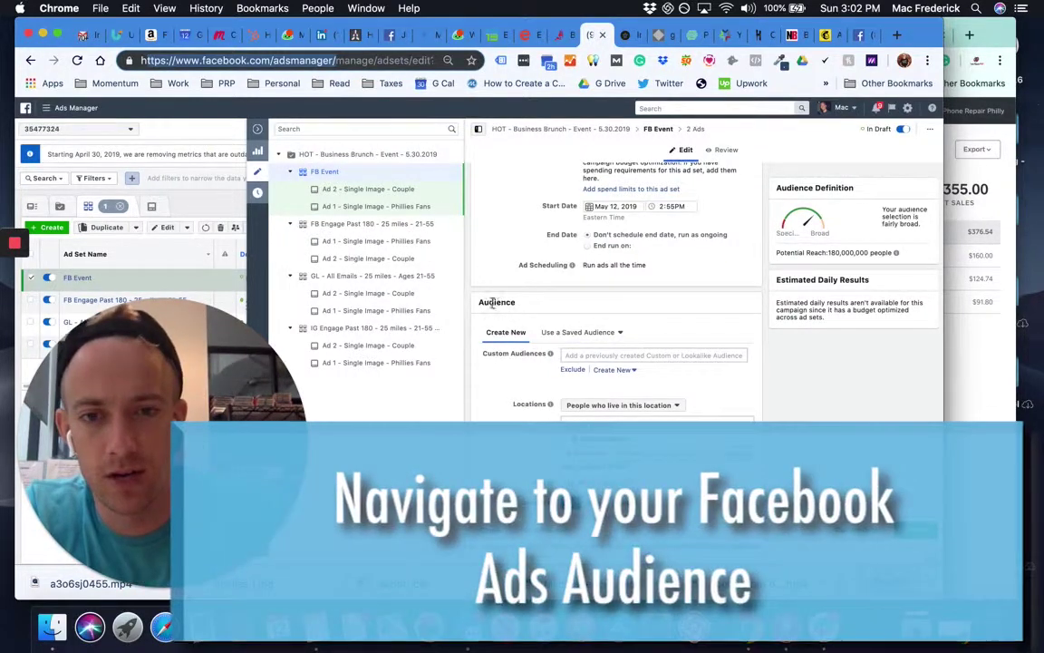
{"action": "scroll", "coordinate": [508, 310], "scroll_direction": "up", "scroll_amount": 2}
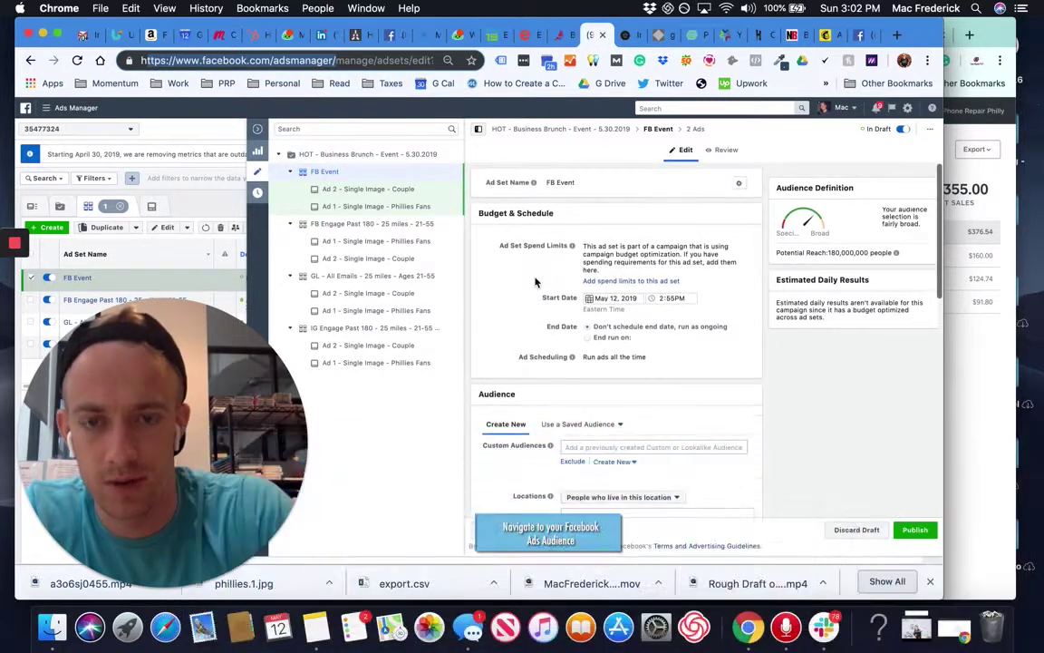
{"action": "scroll", "coordinate": [536, 283], "scroll_direction": "down", "scroll_amount": 4}
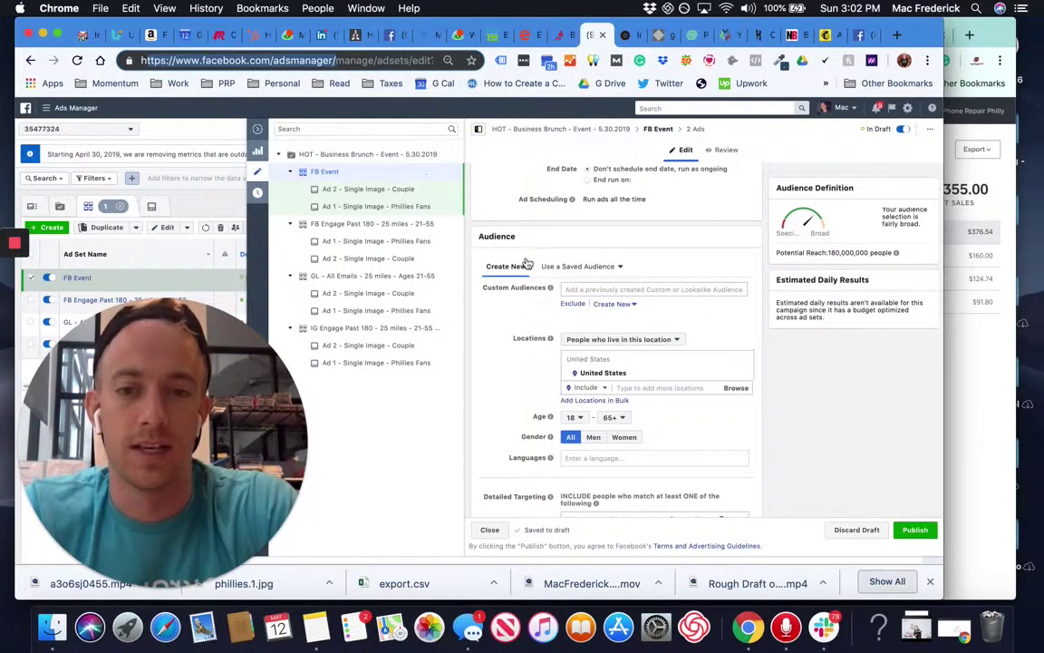
{"action": "left_click", "coordinate": [609, 305]}
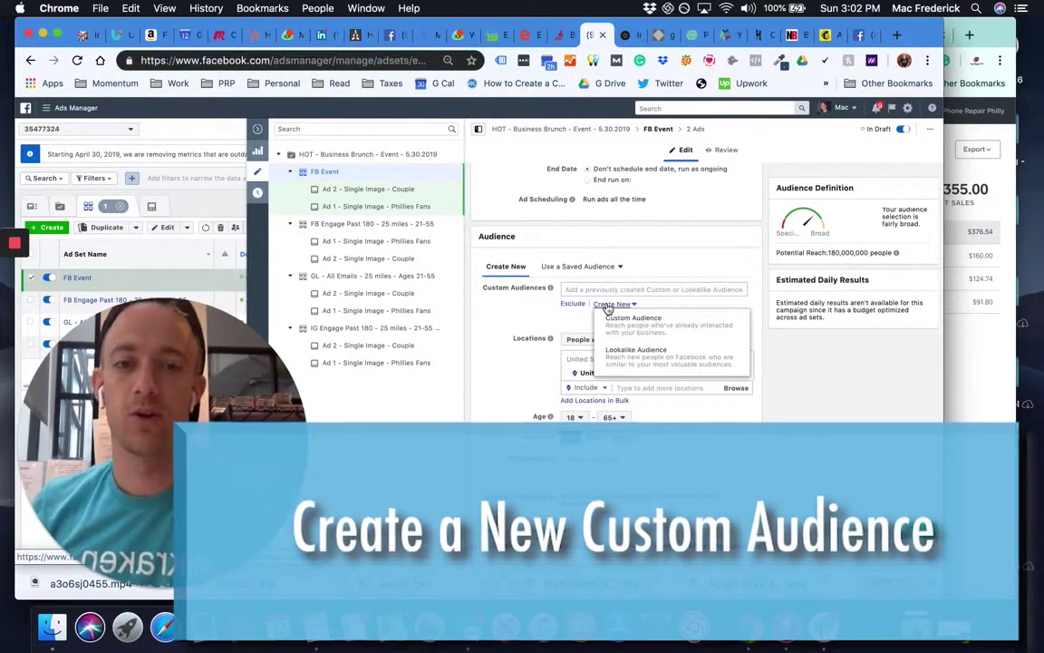
{"action": "left_click", "coordinate": [631, 326]}
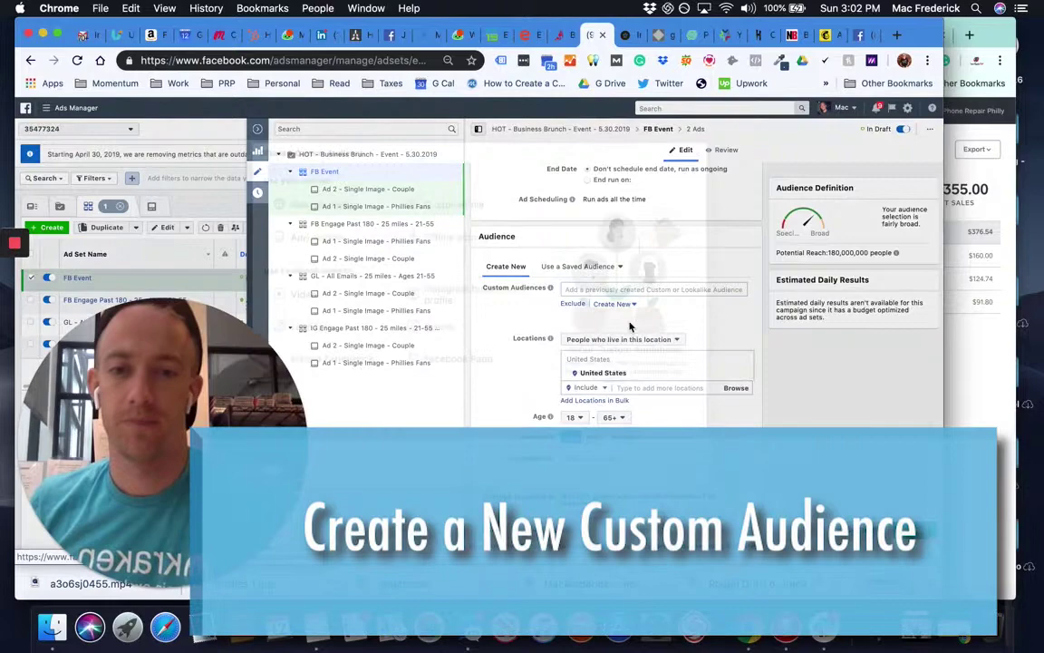
{"action": "left_click", "coordinate": [448, 331]}
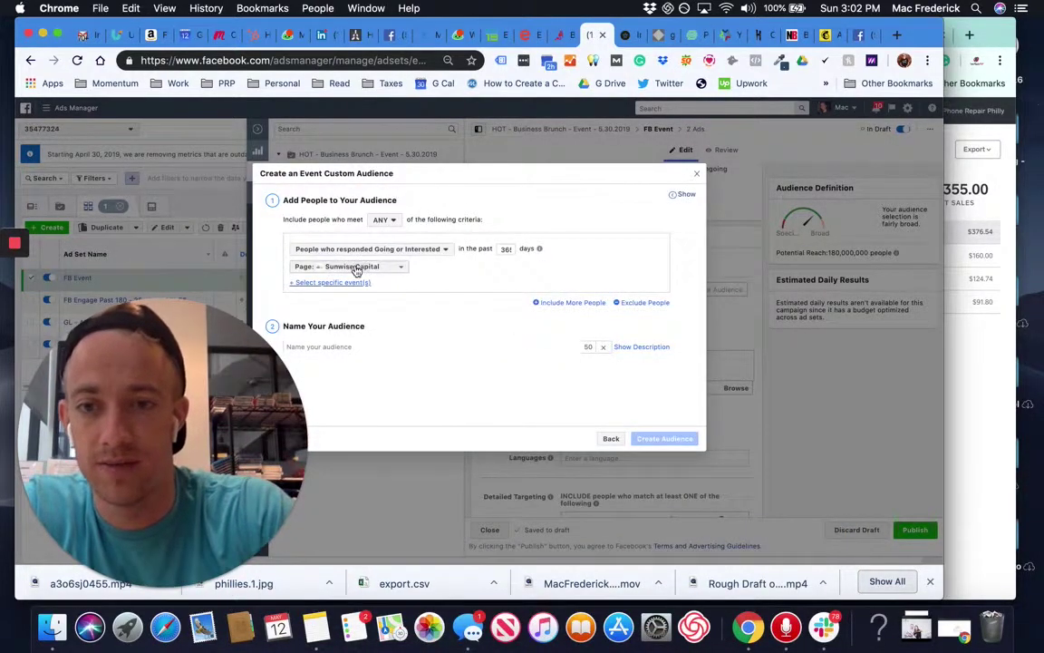
Choose The Green Legion as the source page and name the audience 'Green Legion - All Events Audience'
{"action": "left_click", "coordinate": [344, 266]}
{"action": "scroll", "coordinate": [351, 378], "scroll_direction": "down", "scroll_amount": 1}
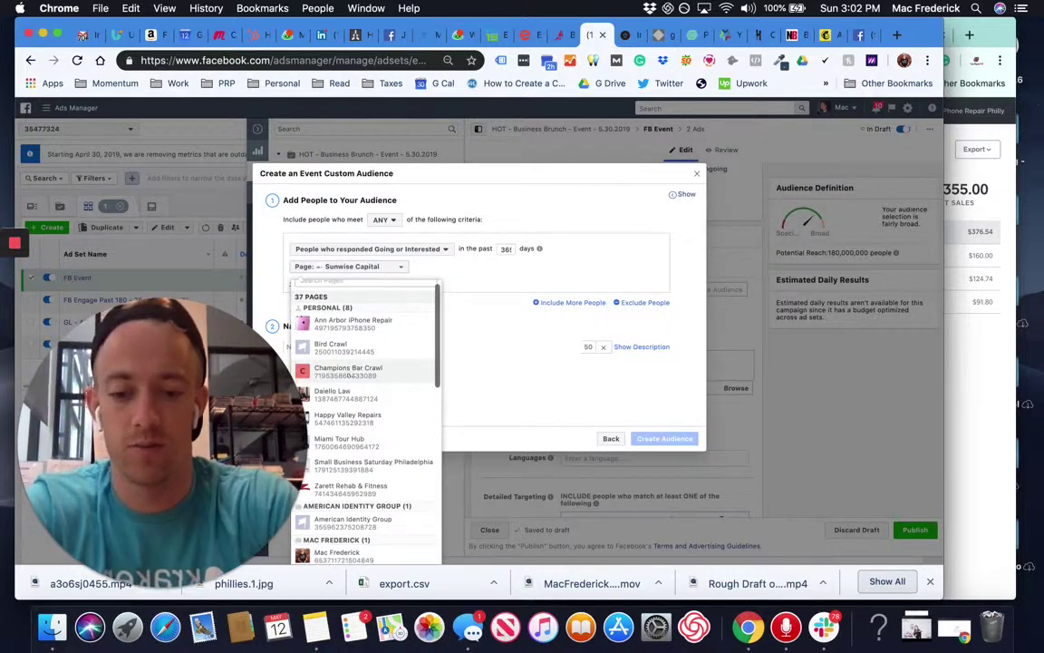
{"action": "type", "text": "gree"}
{"action": "left_click", "coordinate": [340, 332]}
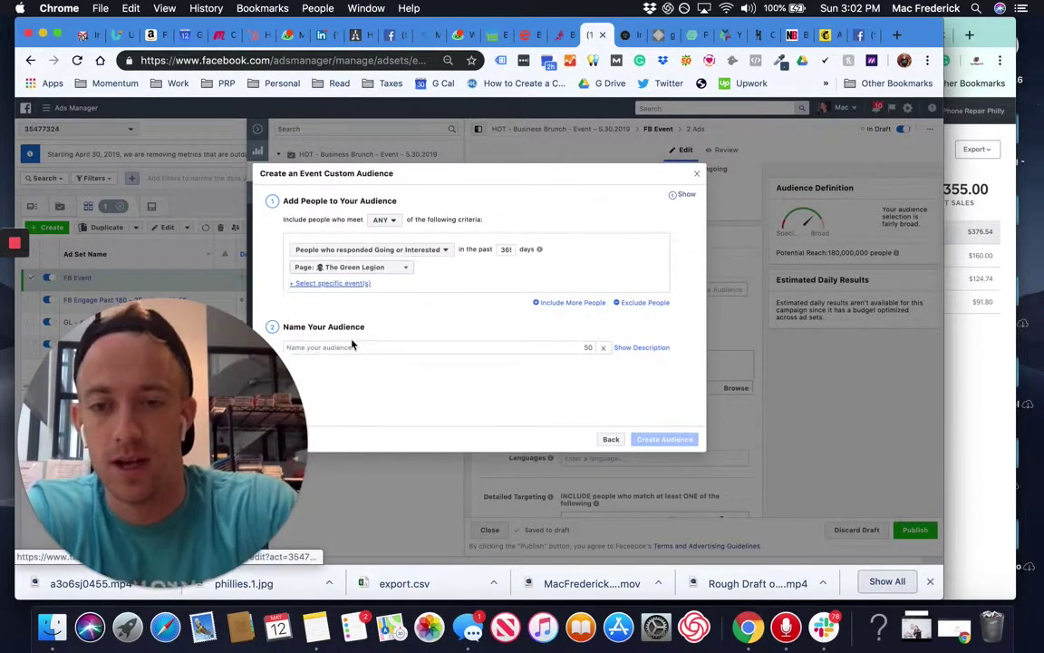
{"action": "left_click", "coordinate": [346, 349]}
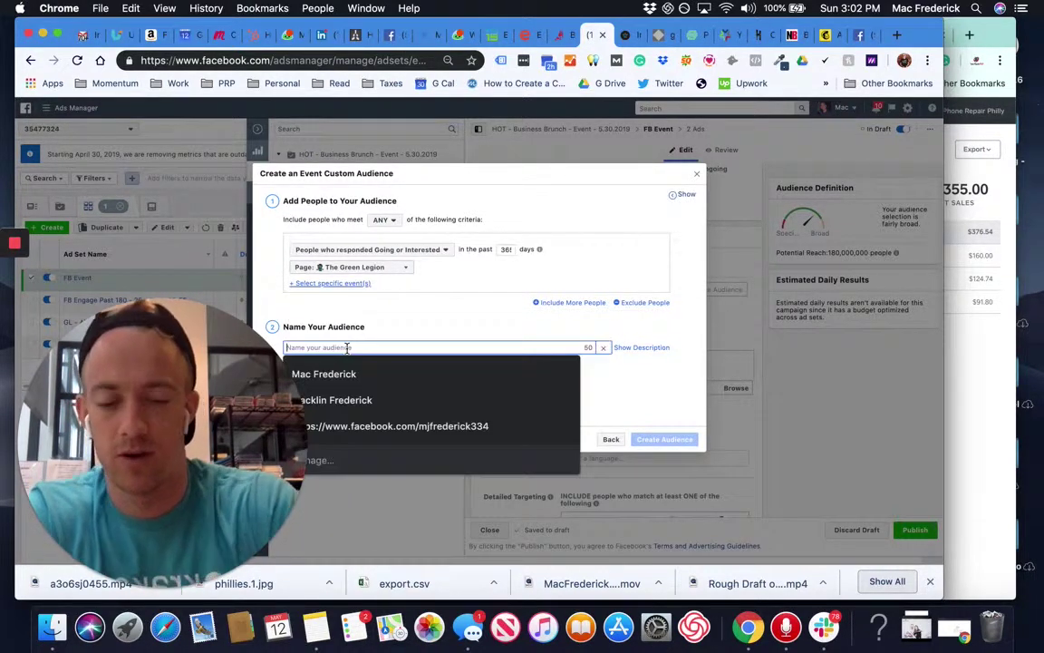
{"action": "type", "text": "Green"}
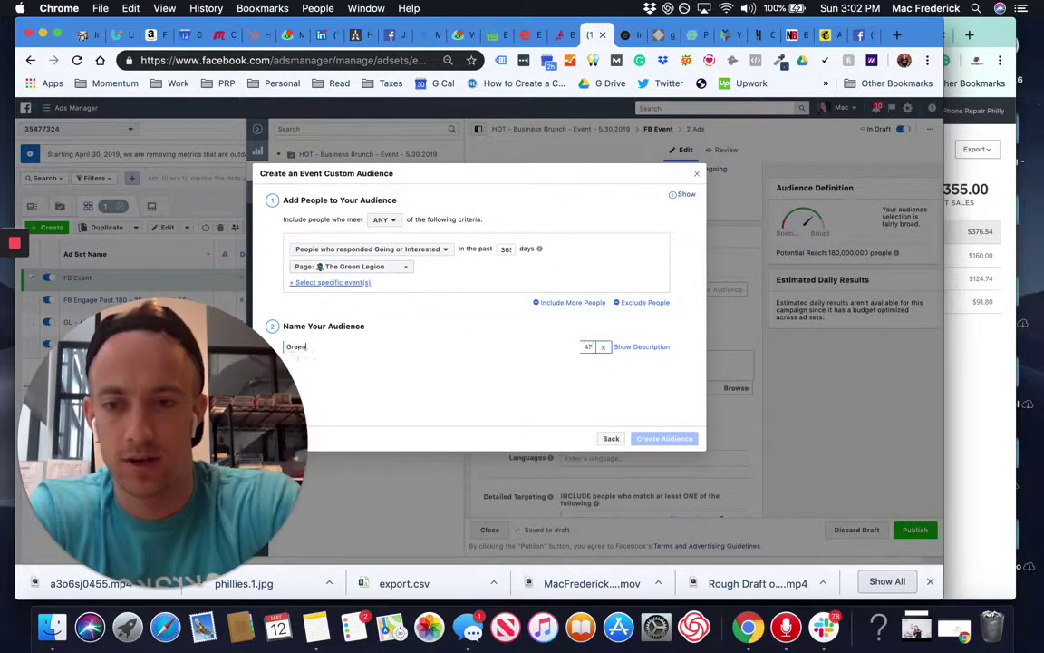
{"action": "type", "text": " Legion - Al"}
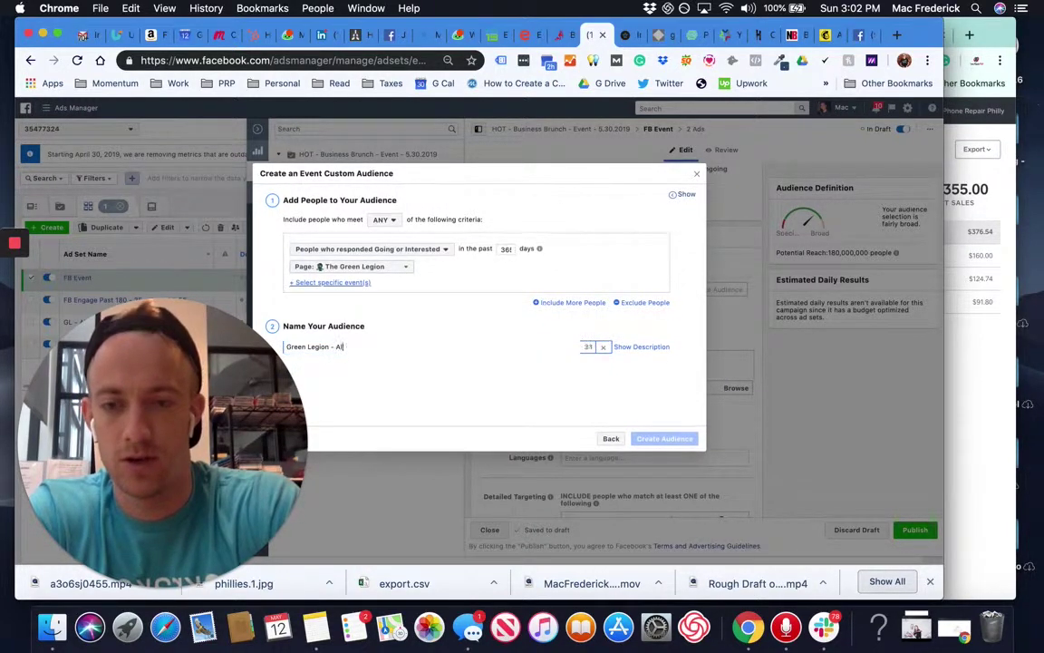
{"action": "type", "text": "l Bvents "}
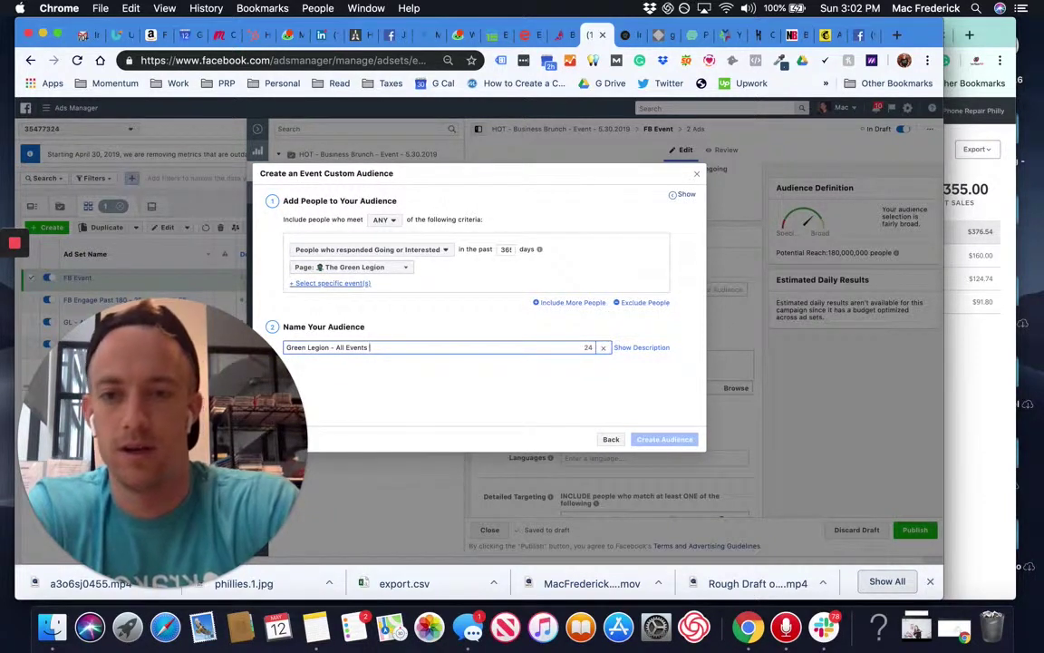
{"action": "type", "text": "Audience"}
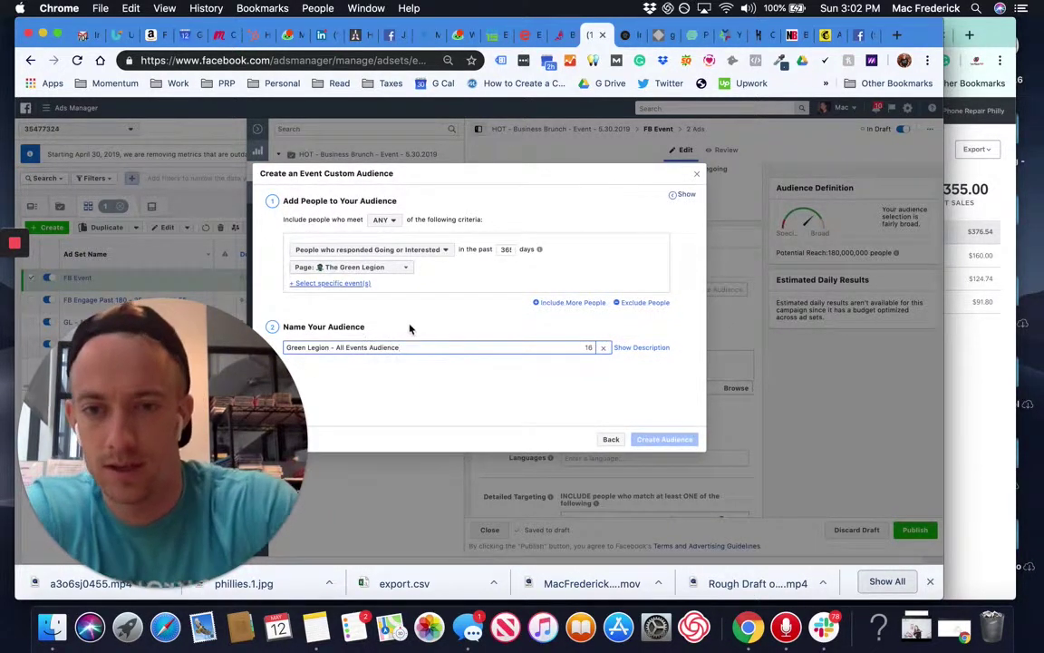
{"action": "left_click", "coordinate": [675, 416]}
Include all 73 Green Legion events and create the audience
{"action": "left_click", "coordinate": [355, 283]}
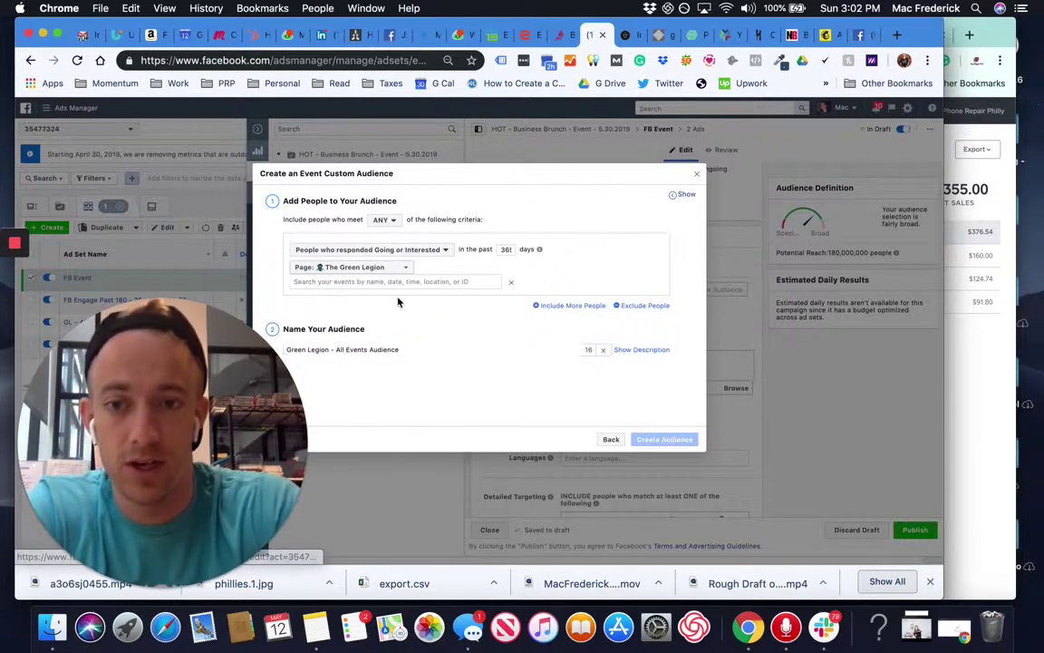
{"action": "left_click", "coordinate": [367, 282]}
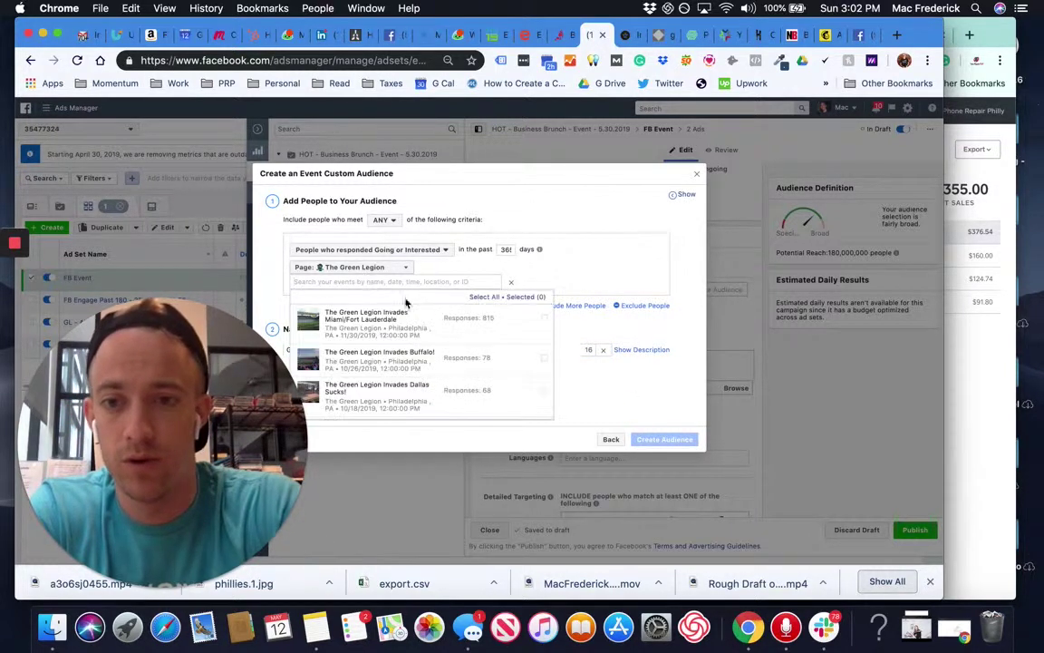
{"action": "left_click", "coordinate": [493, 300]}
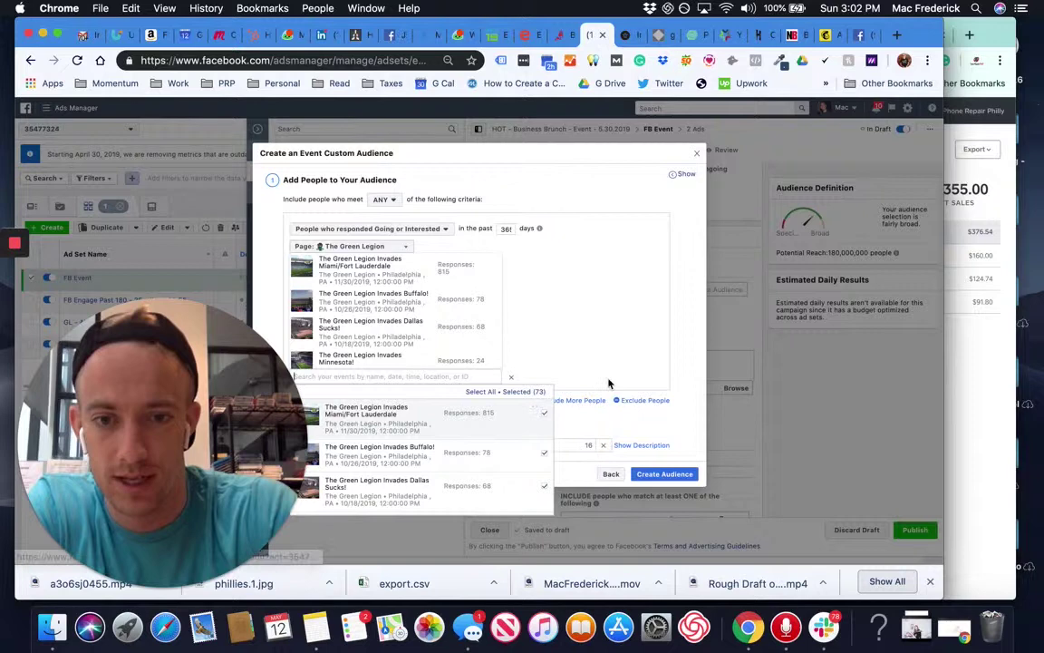
{"action": "left_click", "coordinate": [692, 355]}
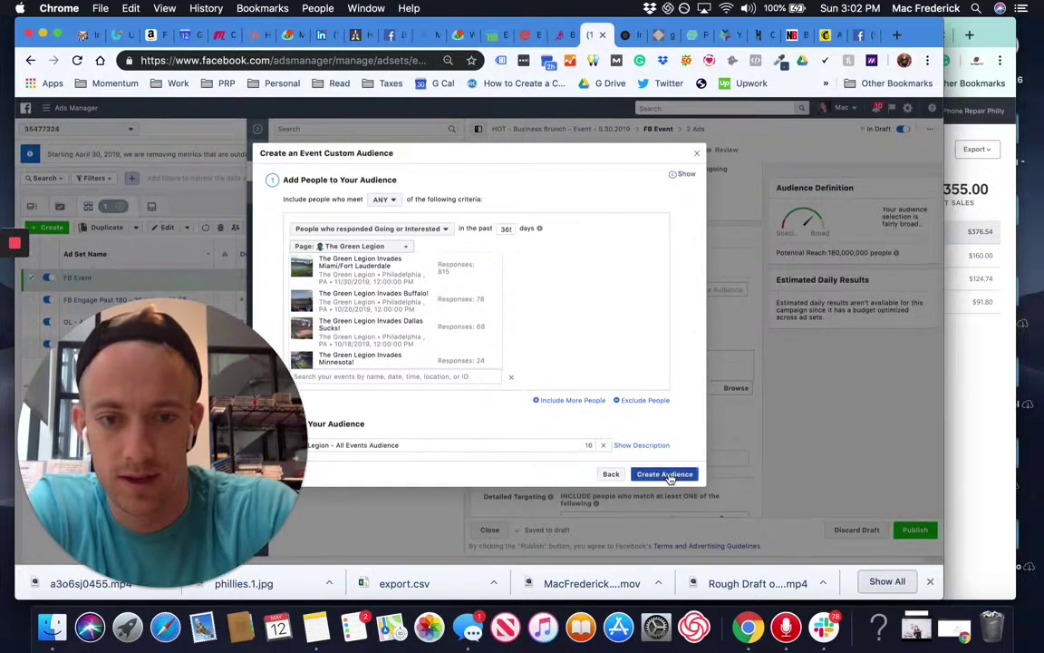
{"action": "left_click", "coordinate": [669, 475]}
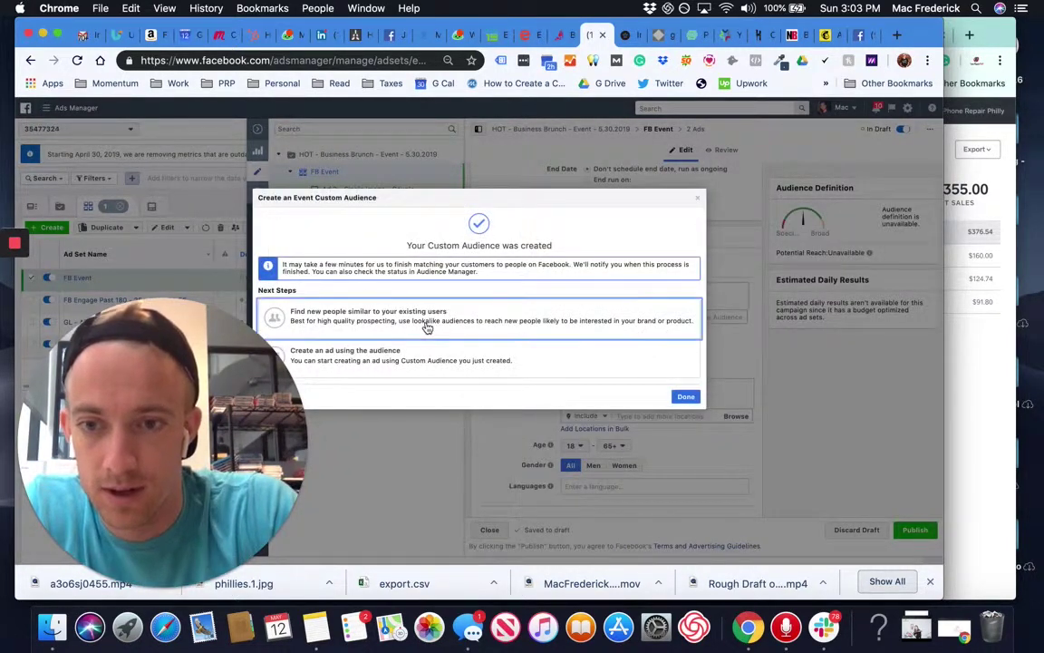
Create a 1% United States lookalike of the Green Legion - All Events Audience
{"action": "left_click", "coordinate": [427, 327]}
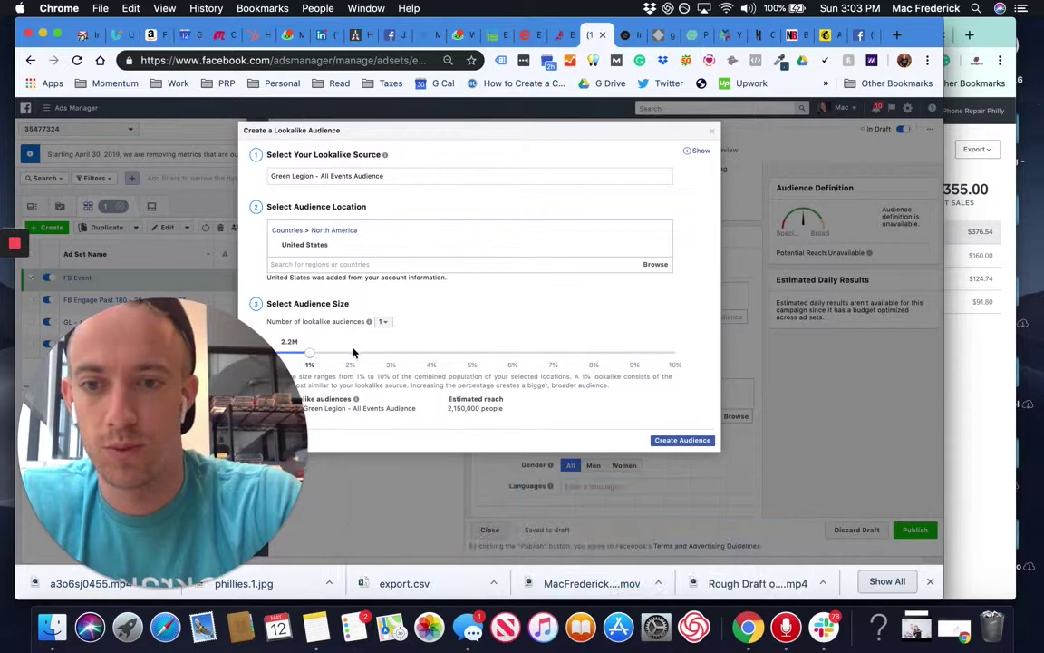
{"action": "triple_click", "coordinate": [449, 407]}
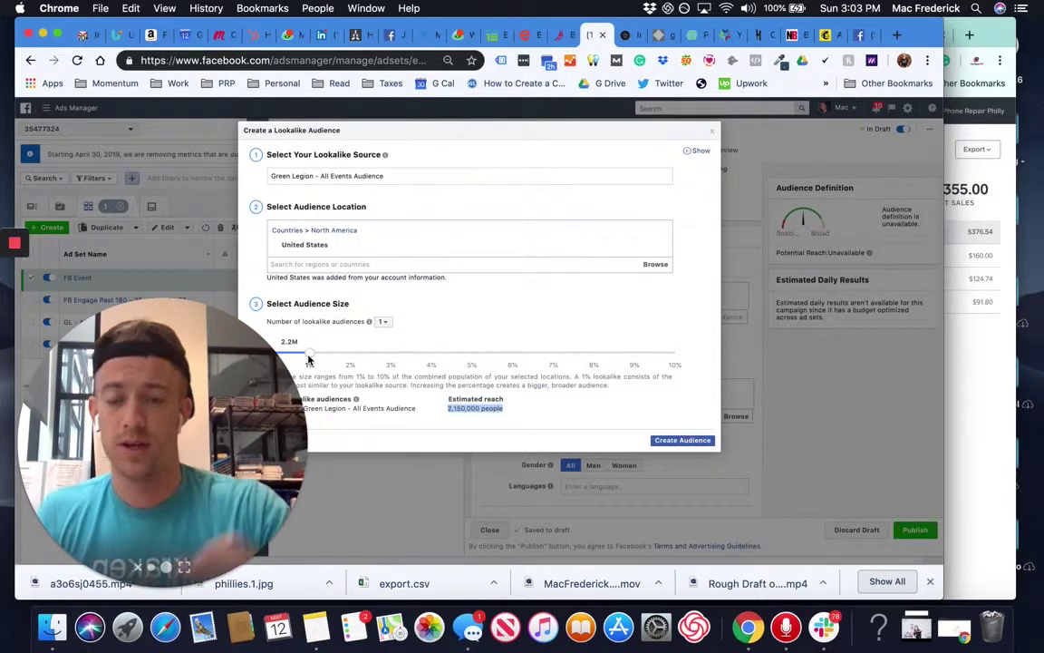
{"action": "left_click", "coordinate": [667, 441]}
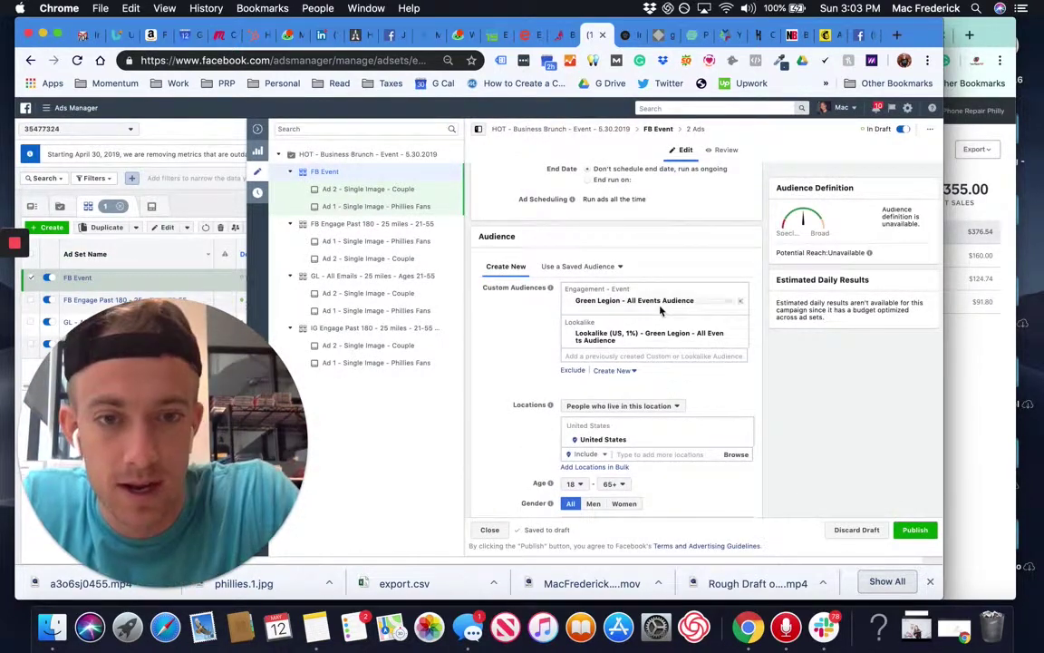
{"action": "left_click", "coordinate": [741, 339]}
{"action": "scroll", "coordinate": [544, 363], "scroll_direction": "down", "scroll_amount": 1}
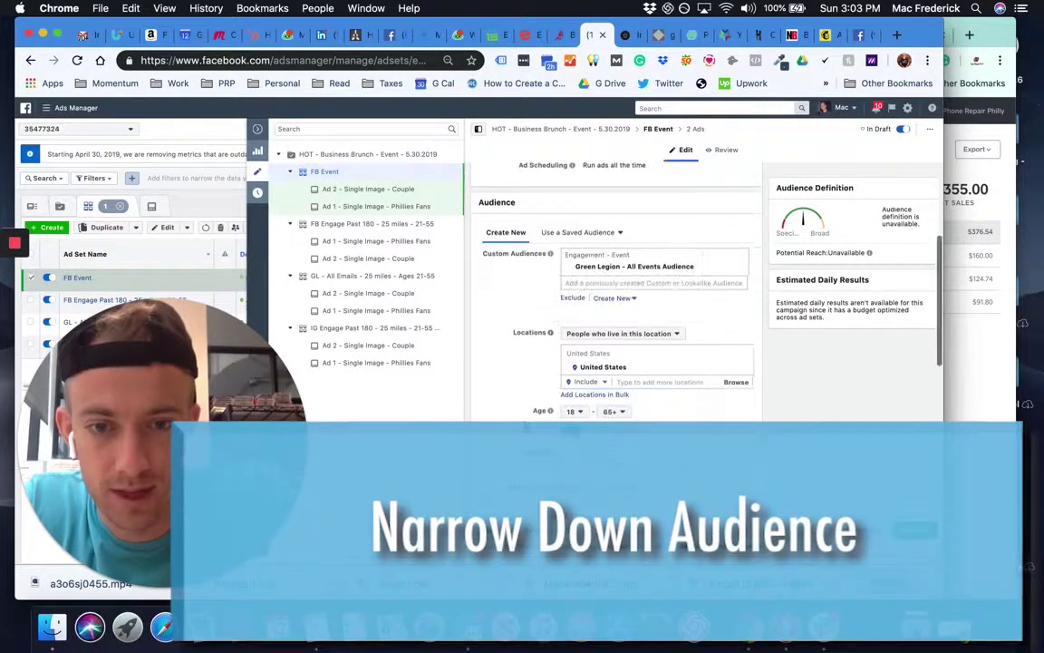
{"action": "scroll", "coordinate": [573, 399], "scroll_direction": "down", "scroll_amount": 1}
{"action": "left_click", "coordinate": [573, 378]}
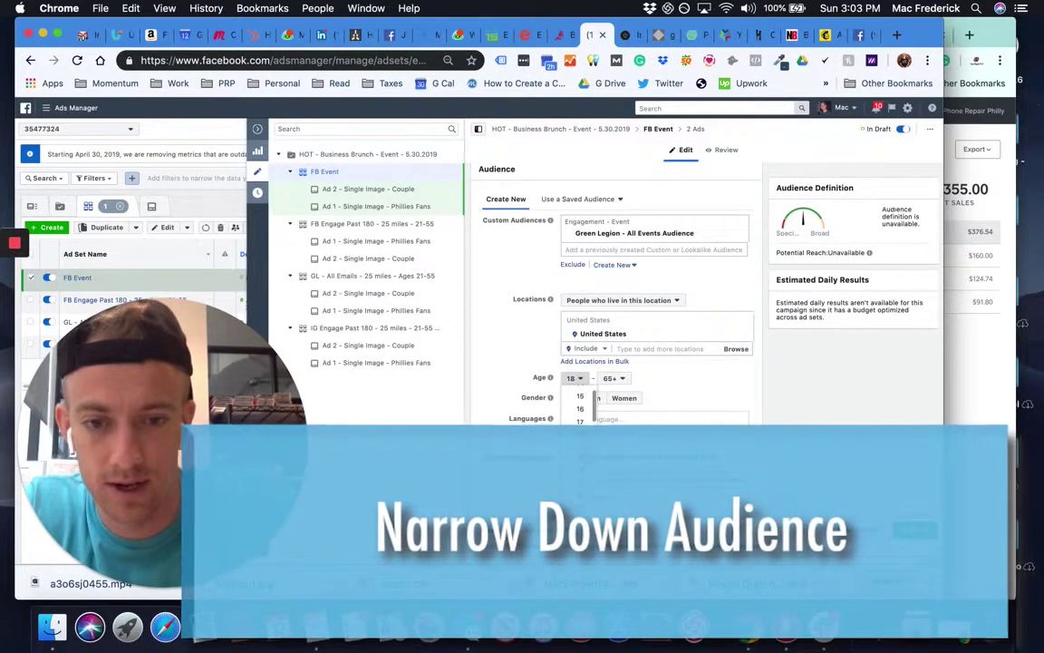
{"action": "scroll", "coordinate": [580, 408], "scroll_direction": "down", "scroll_amount": 1}
{"action": "left_click", "coordinate": [580, 408]}
{"action": "left_click", "coordinate": [611, 378]}
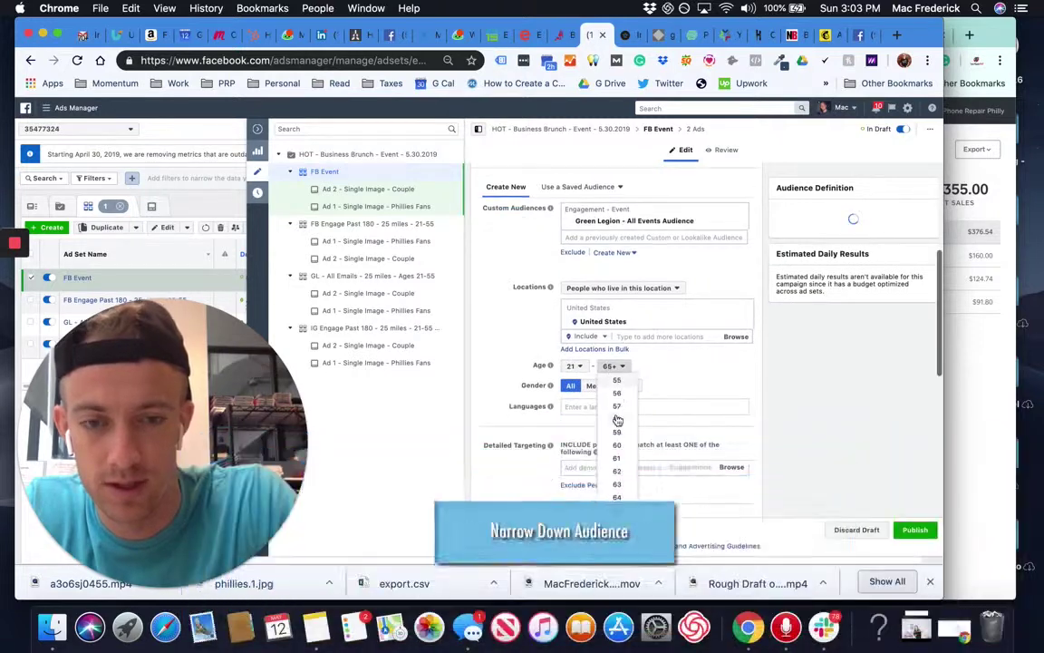
{"action": "left_click", "coordinate": [643, 344]}
{"action": "scroll", "coordinate": [495, 382], "scroll_direction": "down", "scroll_amount": 4}
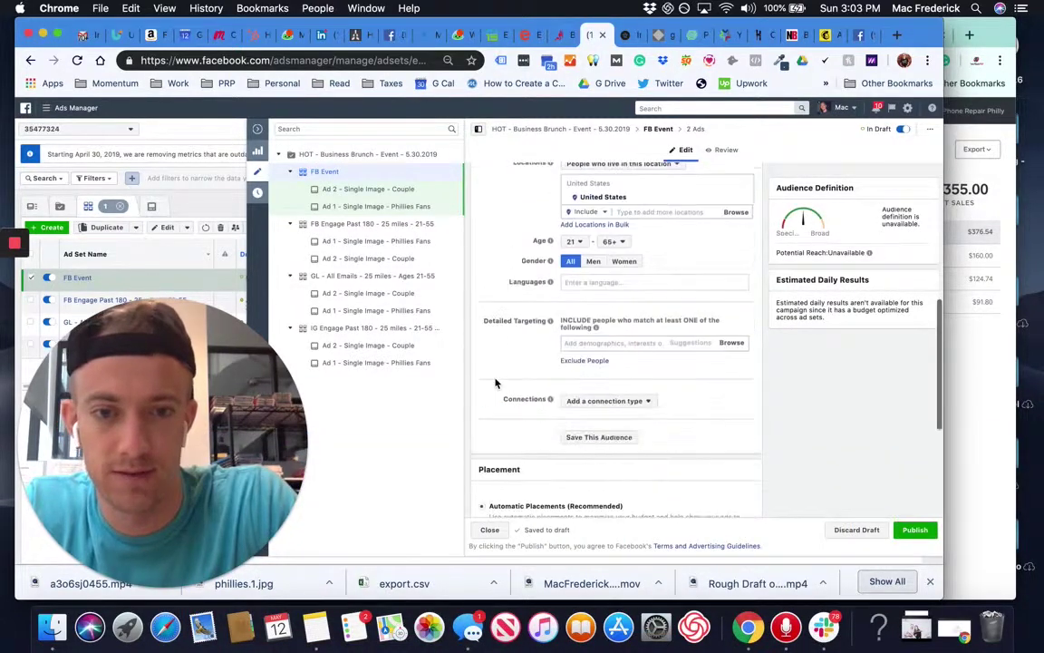
{"action": "scroll", "coordinate": [504, 372], "scroll_direction": "down", "scroll_amount": 1}
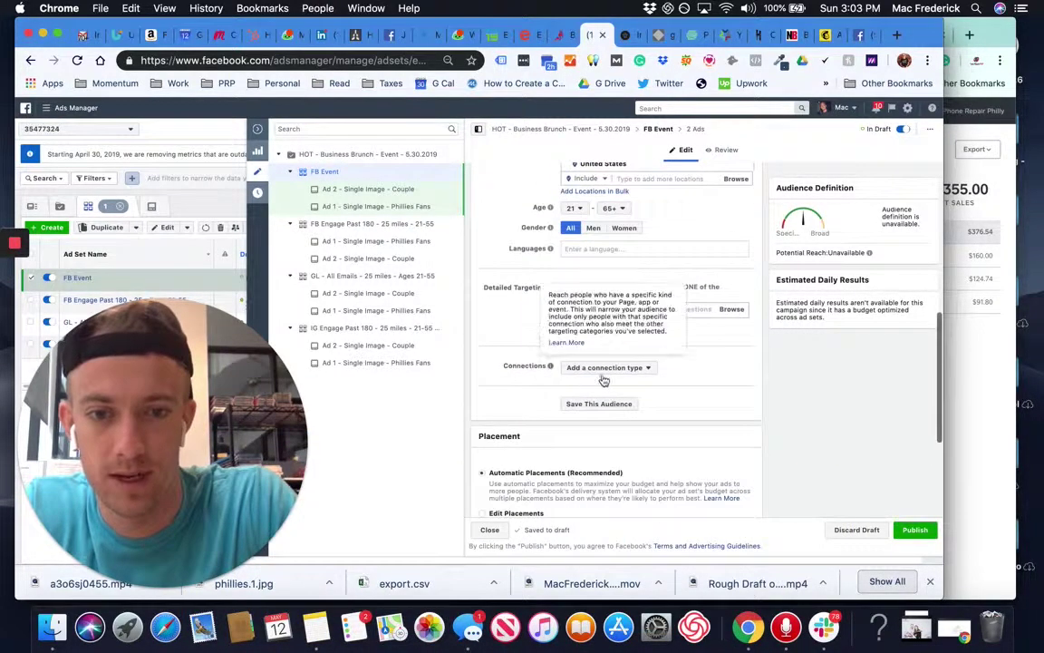
{"action": "scroll", "coordinate": [490, 335], "scroll_direction": "up", "scroll_amount": 10}
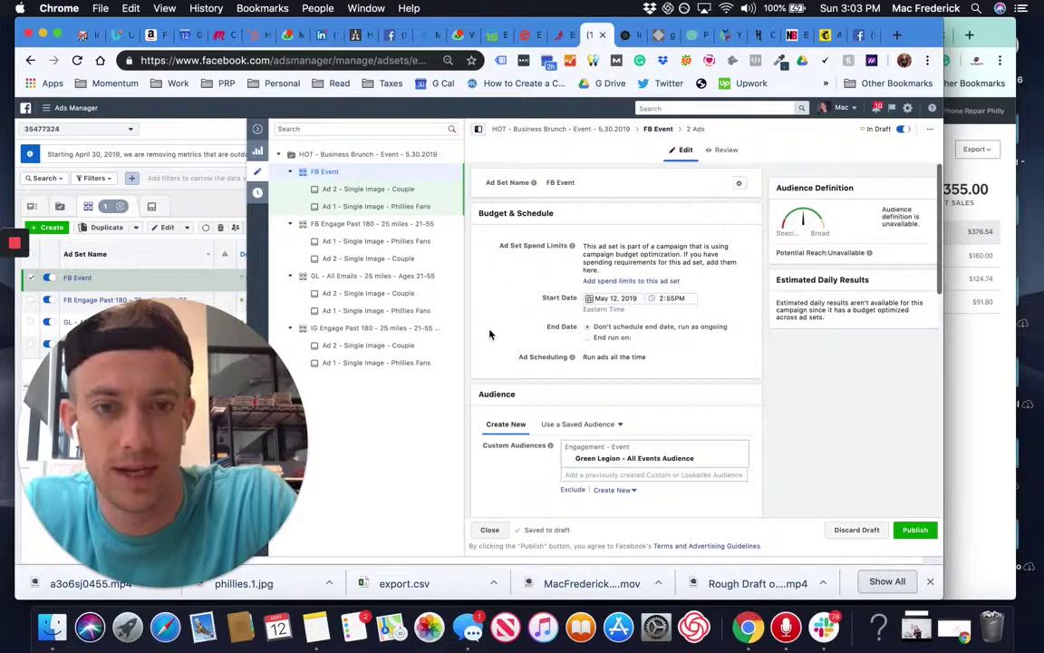
{"action": "mouse_move", "coordinate": [545, 358]}
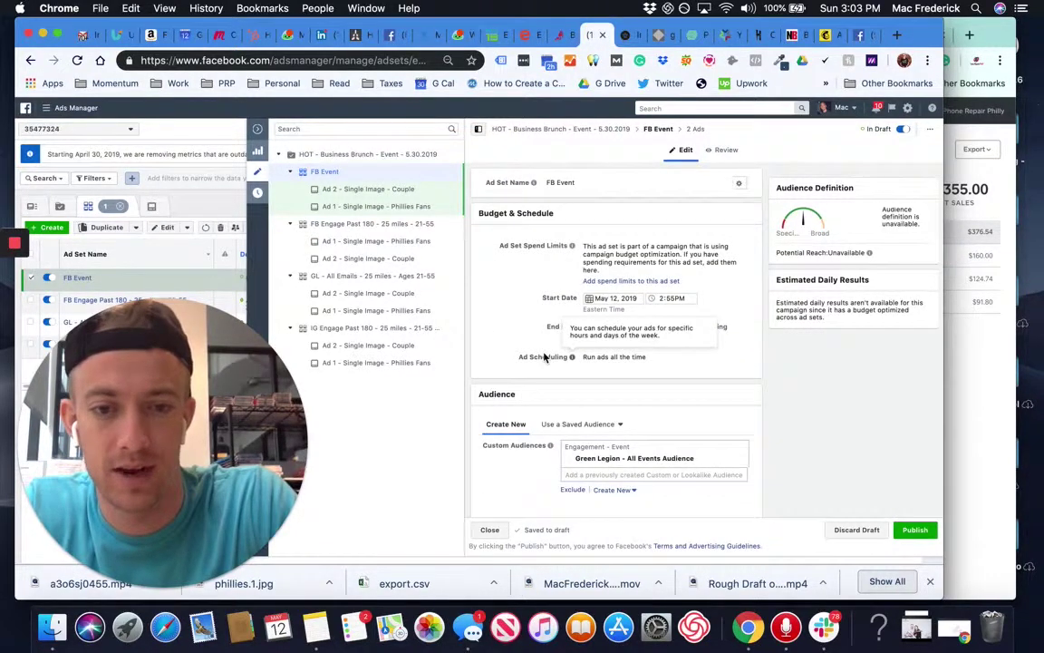
{"action": "scroll", "coordinate": [546, 352], "scroll_direction": "down", "scroll_amount": 10}
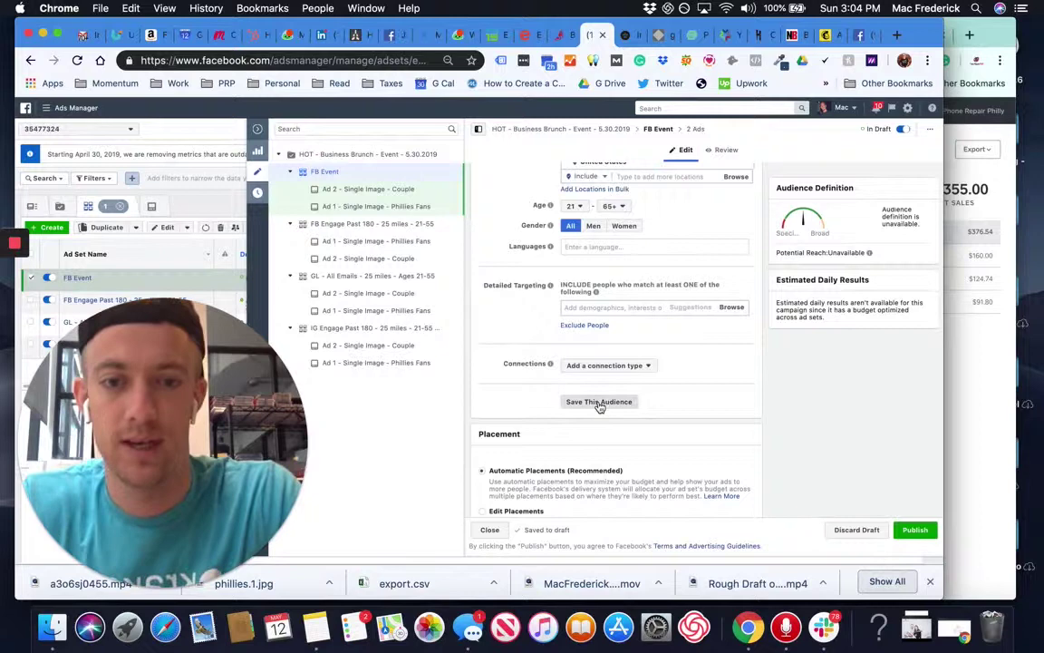
Save the current targeting as an audience named 'All Event Responses + 21up + 20 miles'
{"action": "left_click", "coordinate": [598, 404]}
{"action": "double_click", "coordinate": [440, 253]}
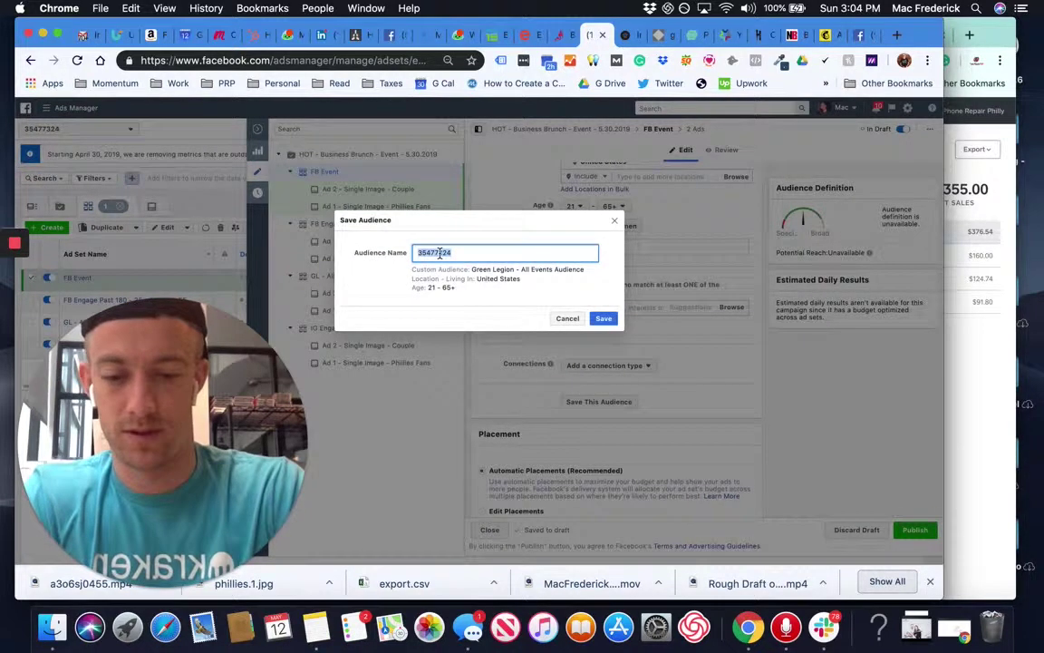
{"action": "type", "text": "All"}
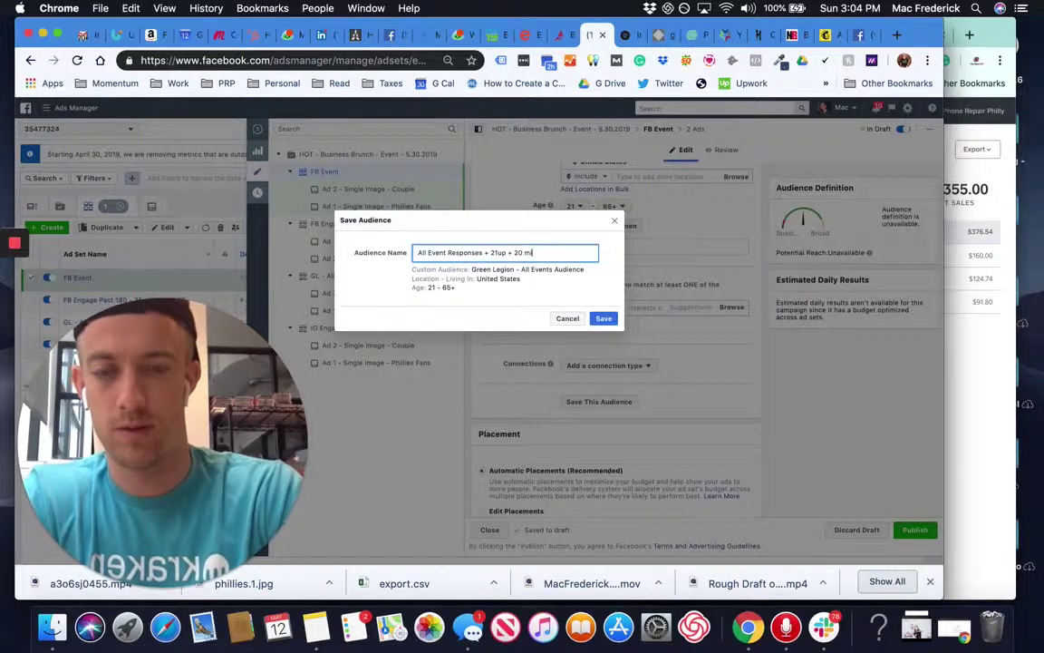
{"action": "type", "text": "les"}
{"action": "triple_click", "coordinate": [520, 247]}
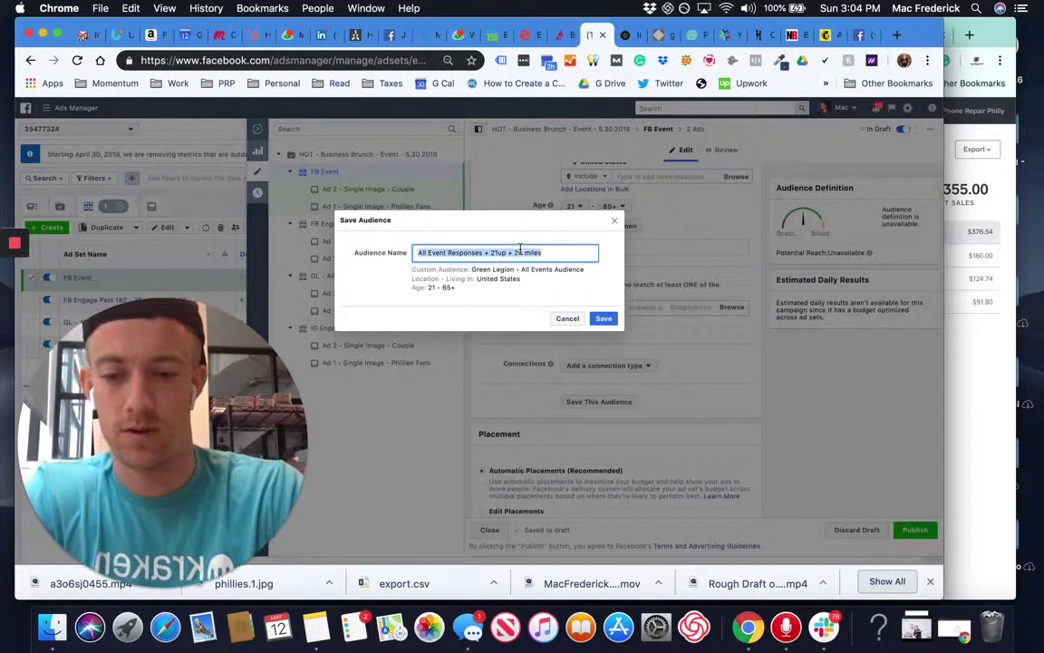
{"action": "left_click", "coordinate": [603, 318]}
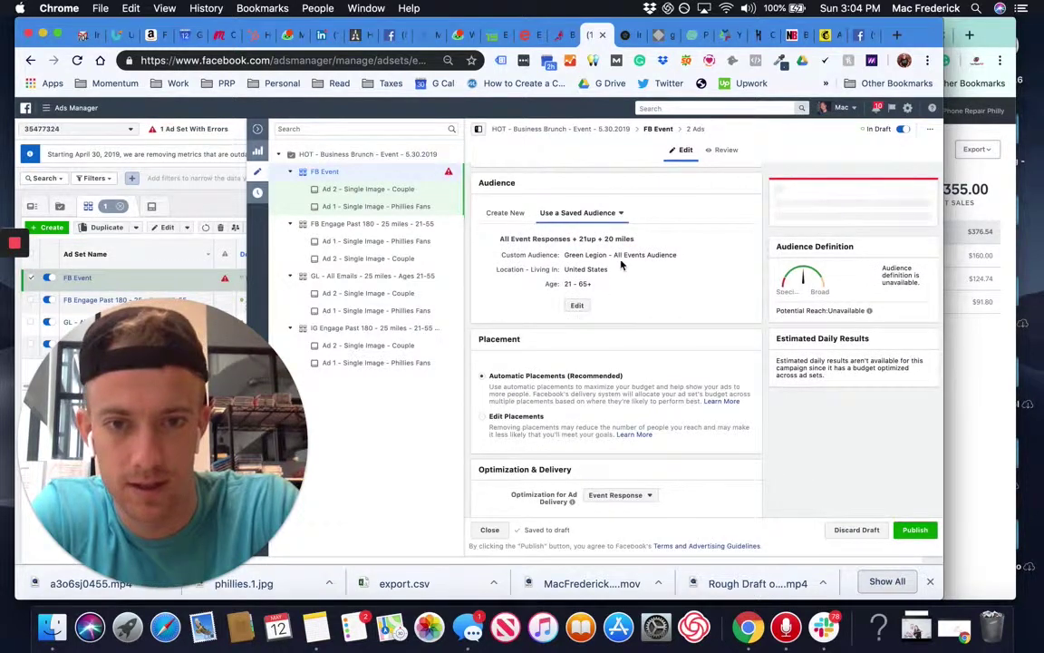
Replace United States with a 20-mile radius around Philadelphia, Pennsylvania in the saved audience
{"action": "left_click", "coordinate": [576, 305]}
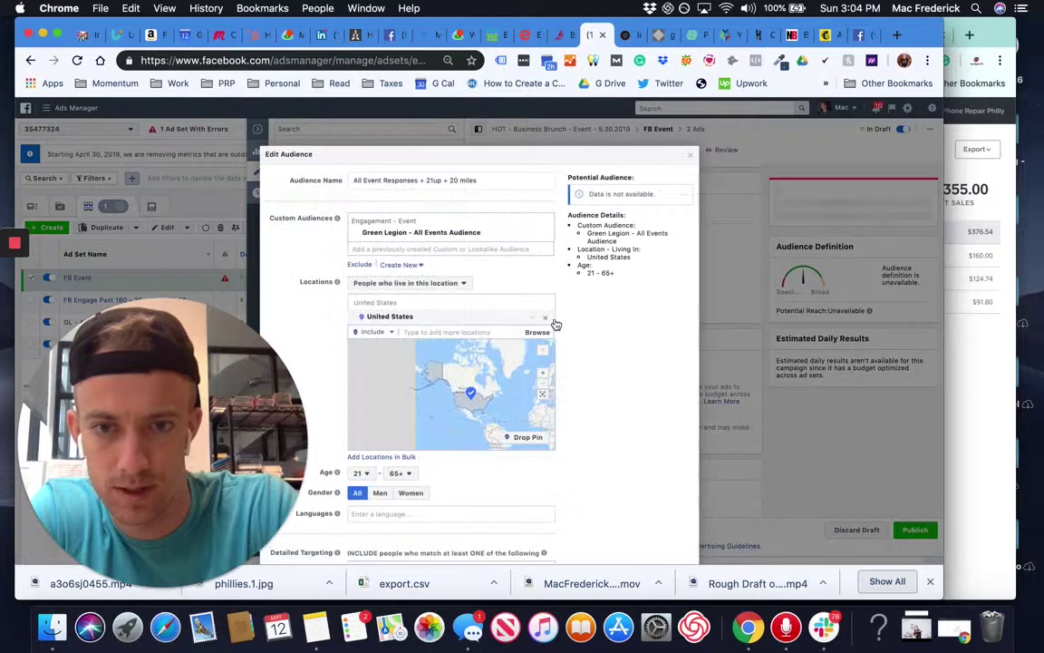
{"action": "left_click", "coordinate": [545, 317]}
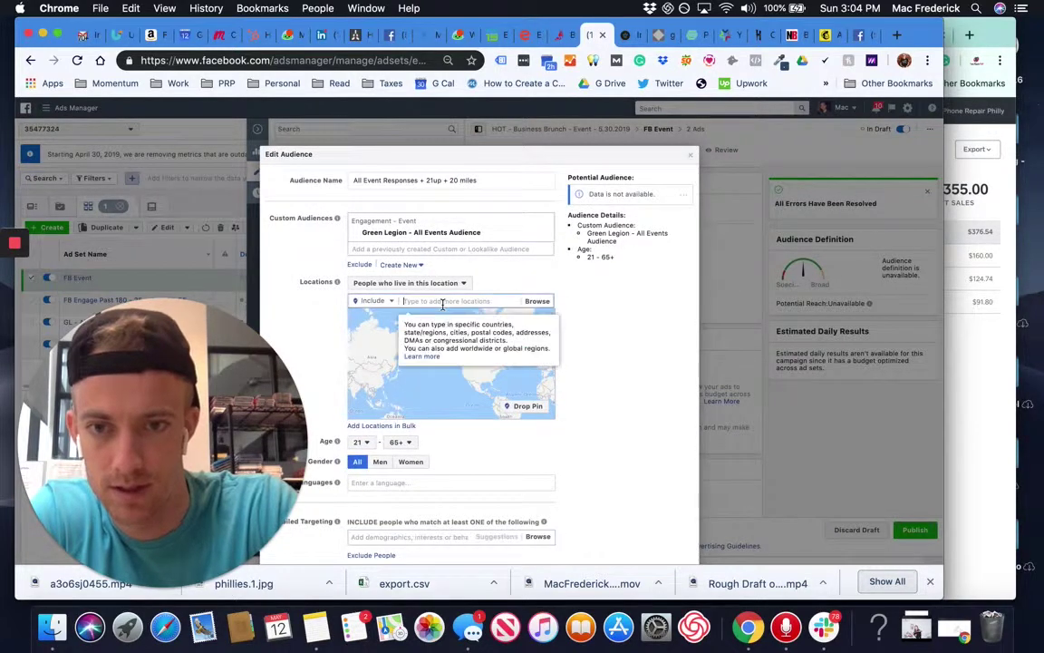
{"action": "type", "text": "phila"}
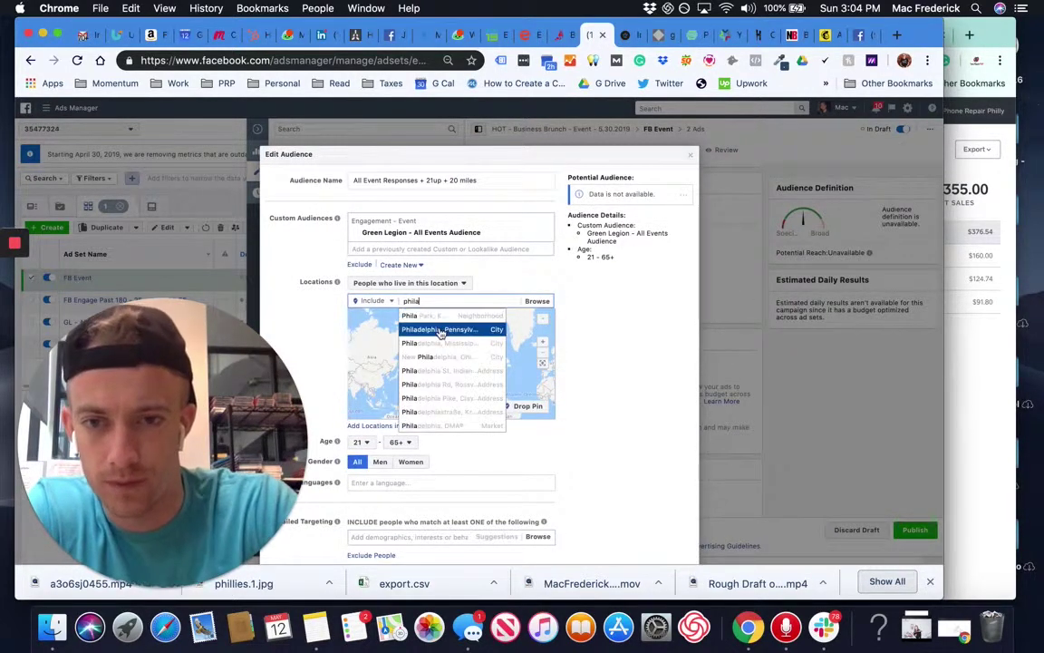
{"action": "left_click", "coordinate": [440, 333]}
{"action": "left_click", "coordinate": [478, 318]}
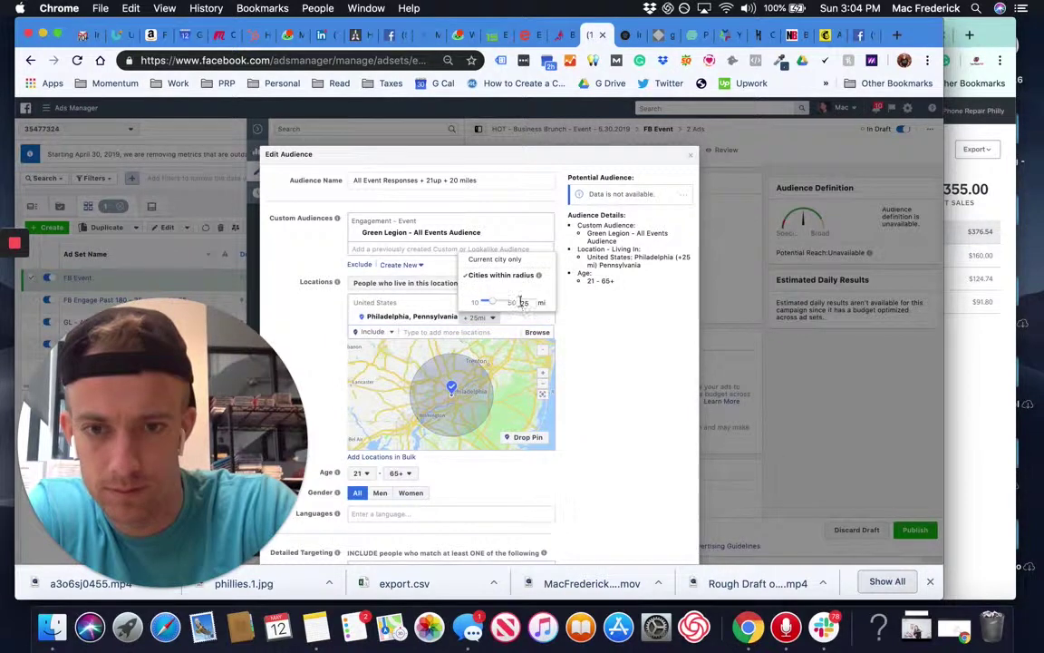
{"action": "key", "text": "Return"}
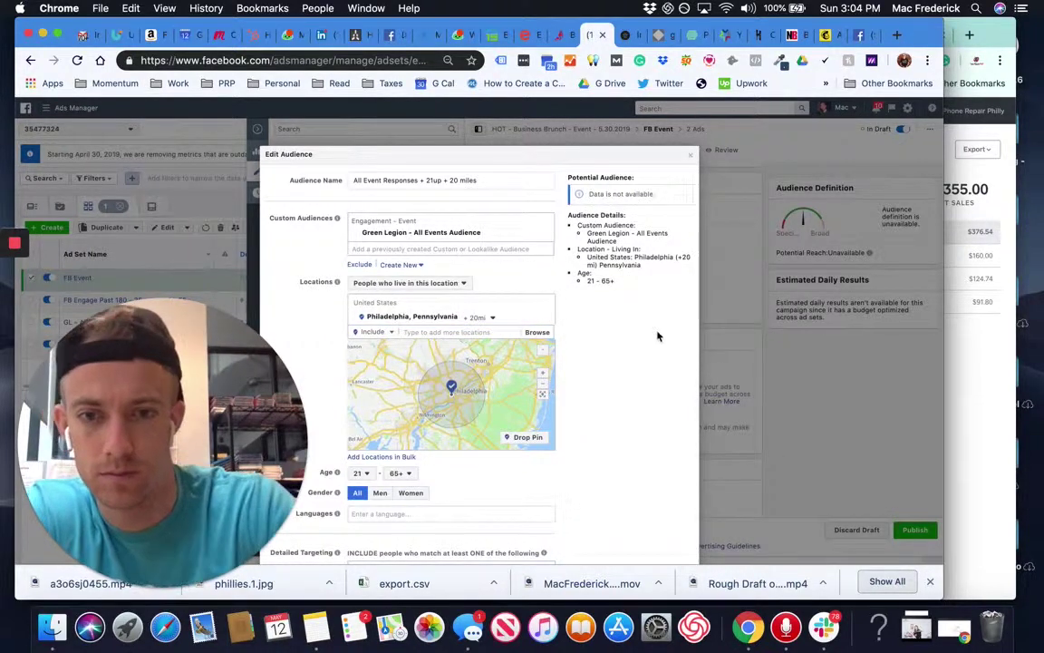
{"action": "scroll", "coordinate": [602, 362], "scroll_direction": "down", "scroll_amount": 2}
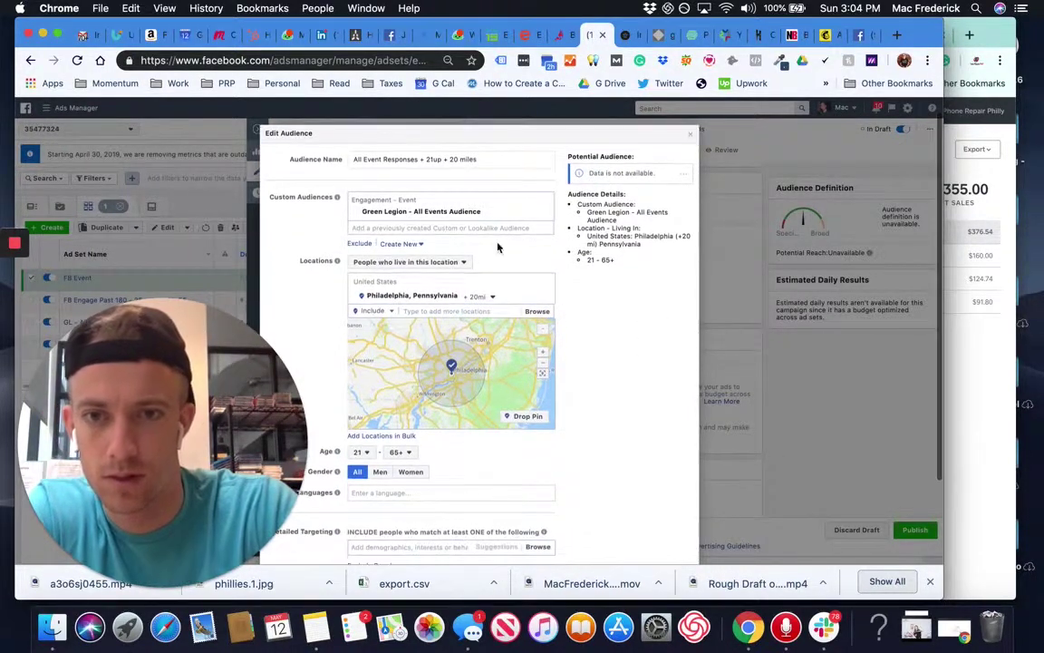
Correct the audience name to 'All Event Responses + 21+ +20 miles' and select it for copying
{"action": "left_click", "coordinate": [439, 159]}
{"action": "key", "text": "BackSpace"}
{"action": "key", "text": "BackSpace"}
{"action": "type", "text": "+"}
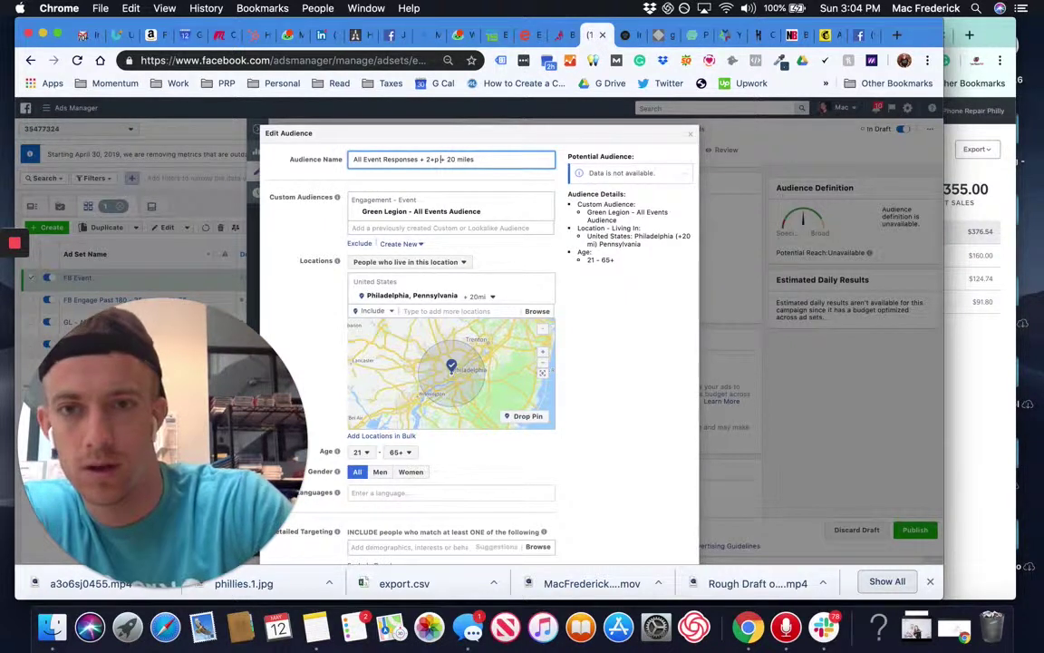
{"action": "key", "text": "BackSpace"}
{"action": "type", "text": "1"}
{"action": "key", "text": "Delete"}
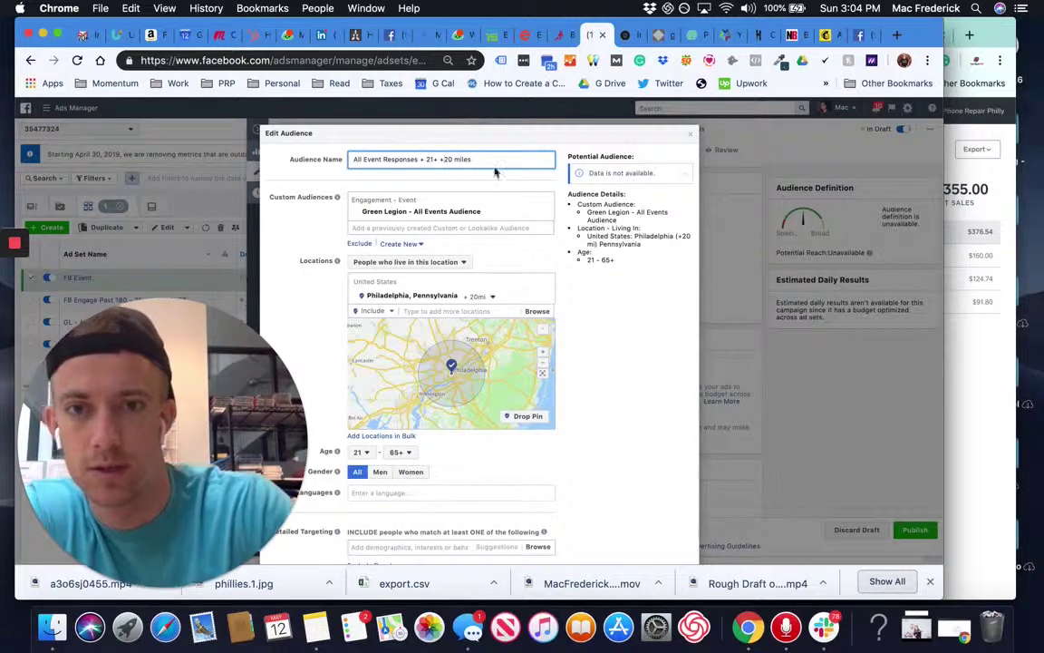
{"action": "triple_click", "coordinate": [441, 159]}
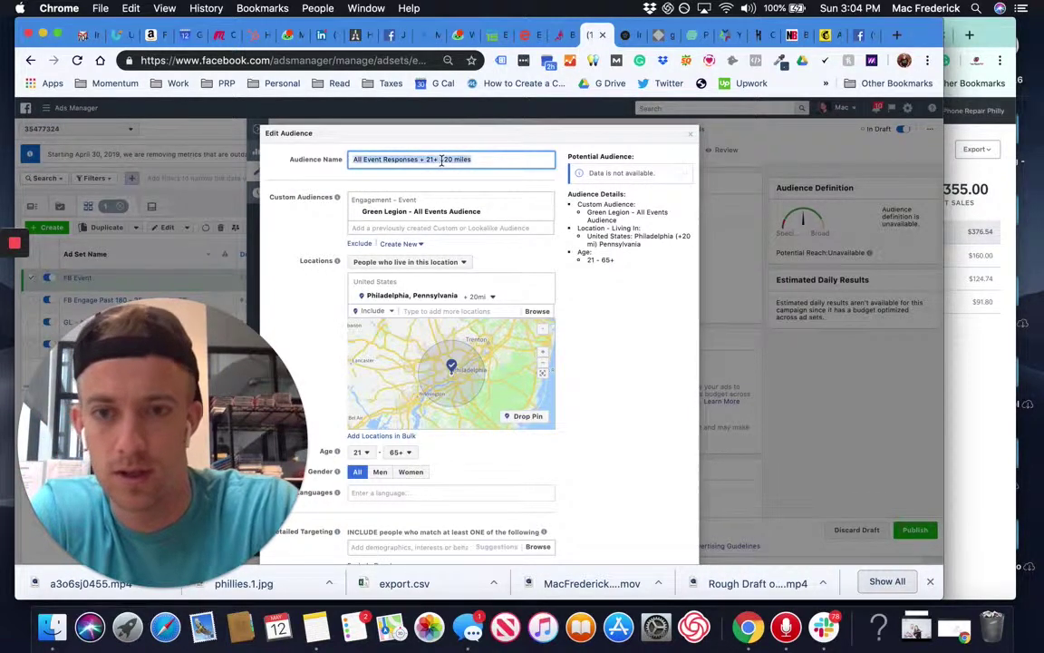
{"action": "scroll", "coordinate": [662, 366], "scroll_direction": "down", "scroll_amount": 2}
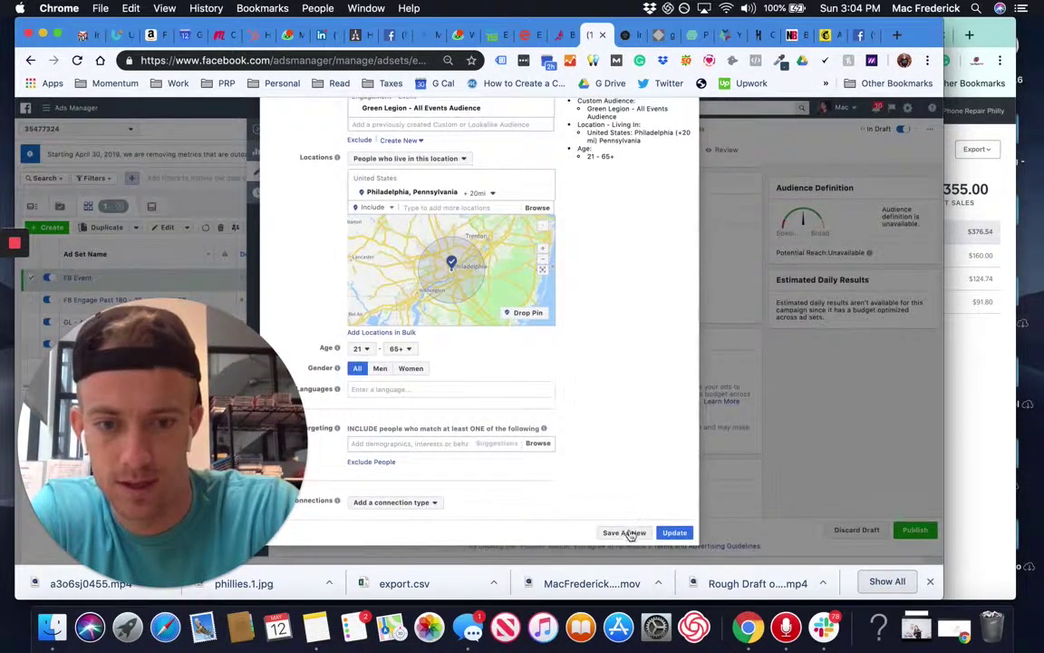
Save the edited audience as a new audience, dropping the ' - copy' suffix from its name
{"action": "left_click", "coordinate": [625, 532]}
{"action": "left_click", "coordinate": [490, 251]}
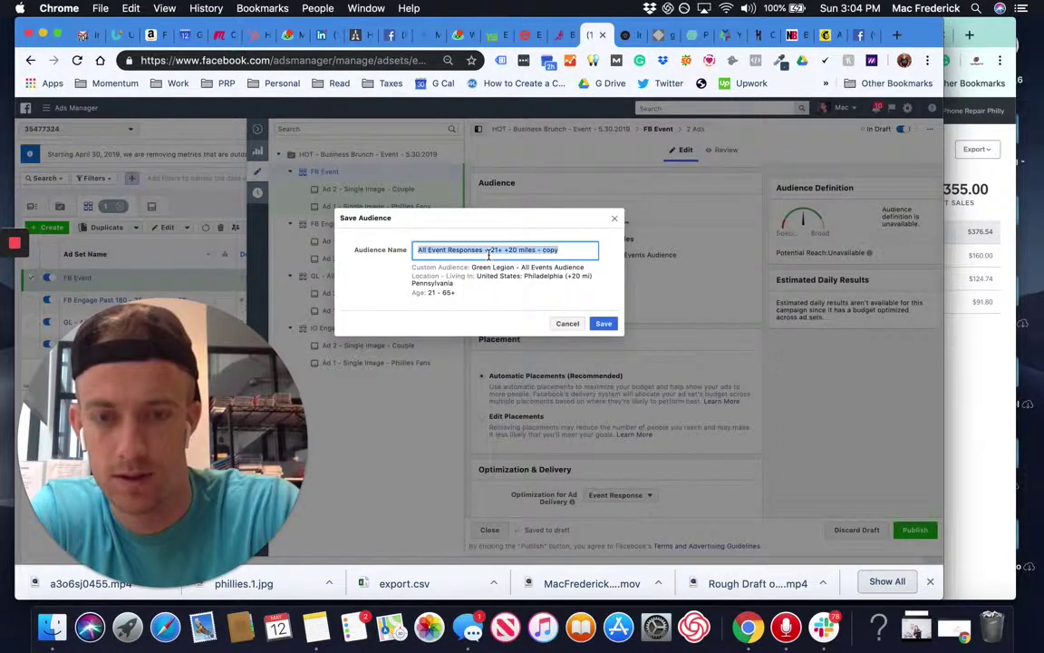
{"action": "key", "text": "BackSpace"}
{"action": "key", "text": "BackSpace"}
{"action": "key", "text": "BackSpace"}
{"action": "key", "text": "BackSpace"}
{"action": "key", "text": "BackSpace"}
{"action": "key", "text": "BackSpace"}
{"action": "key", "text": "BackSpace"}
{"action": "left_click", "coordinate": [604, 324]}
Rename the FB Event ad set to 'All Event Responses + 21+ +20 miles' by pasting the audience name
{"action": "scroll", "coordinate": [601, 399], "scroll_direction": "up", "scroll_amount": 5}
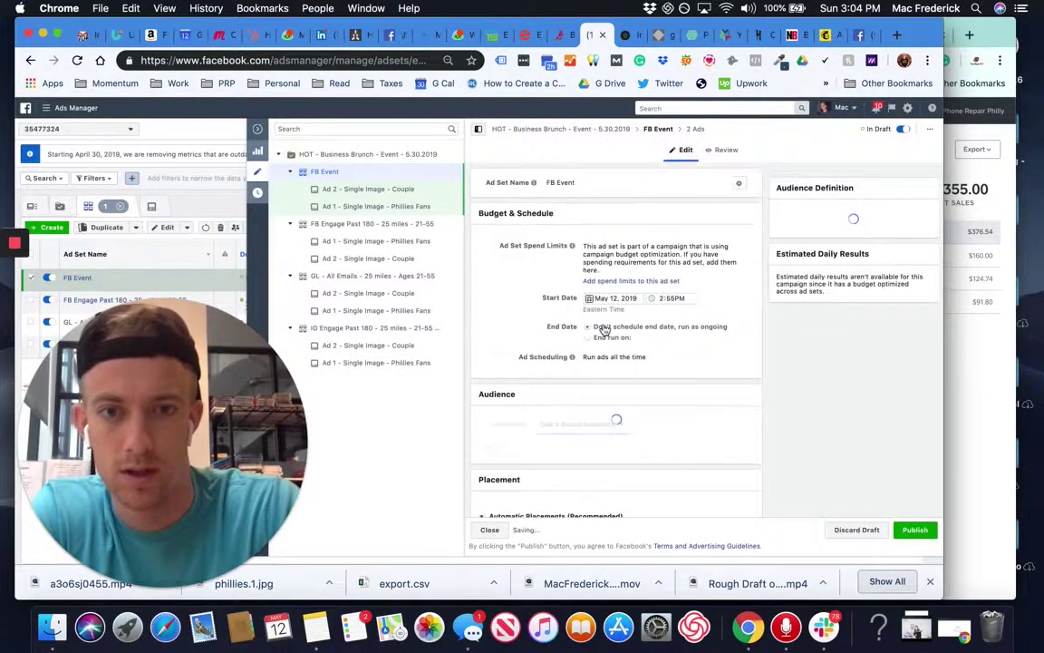
{"action": "left_click", "coordinate": [576, 182]}
{"action": "key", "text": "super+a"}
{"action": "type", "text": "All Event Responses + 21+ +20 miles"}
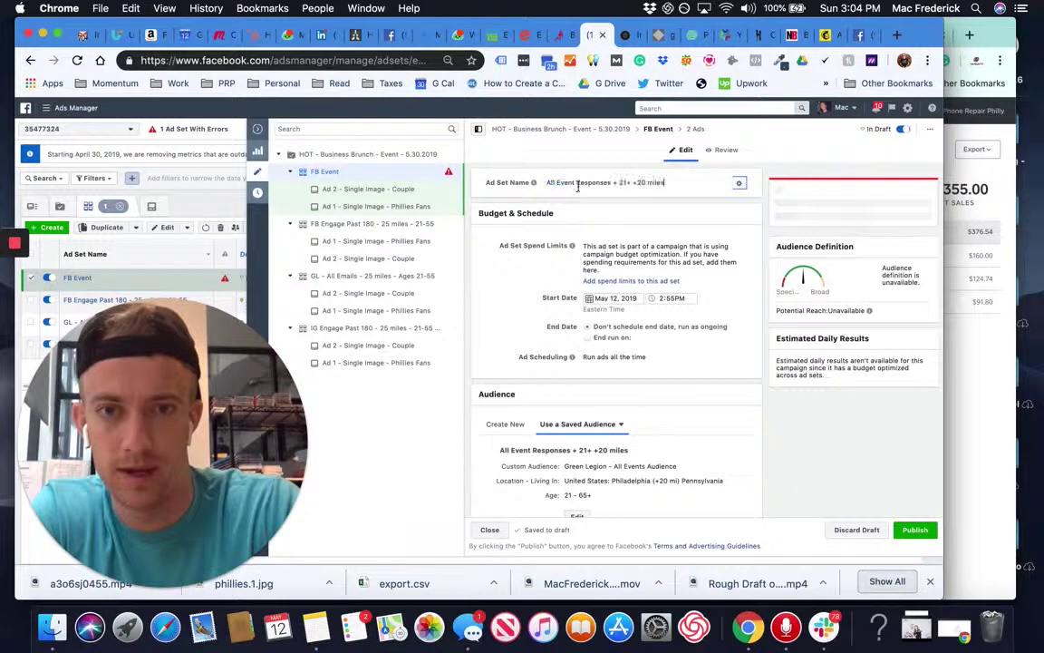
{"action": "scroll", "coordinate": [524, 274], "scroll_direction": "down", "scroll_amount": 5}
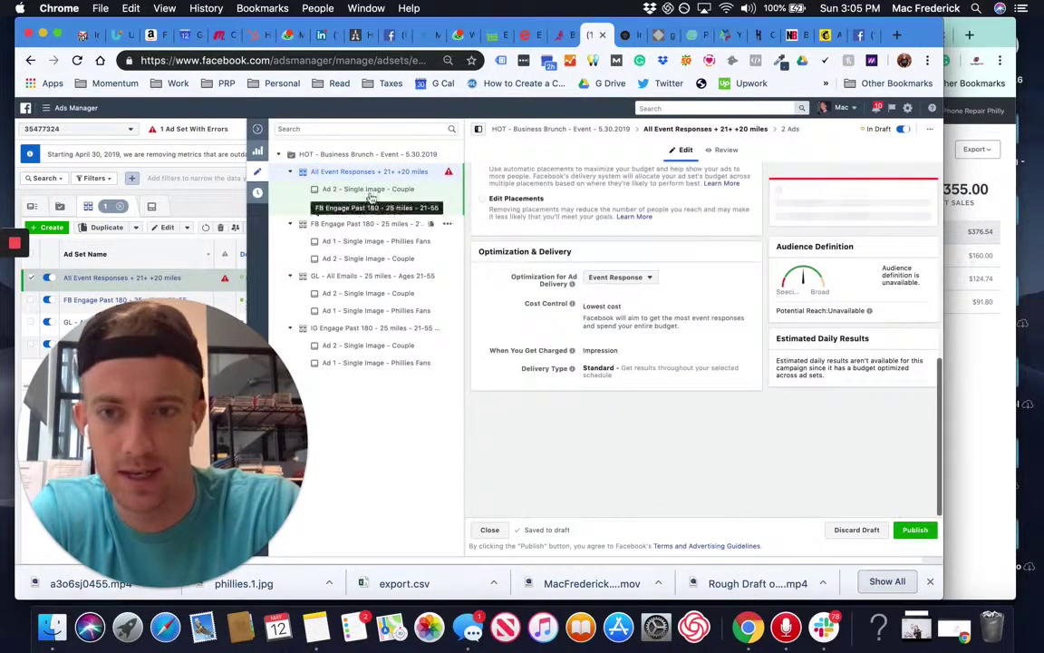
{"action": "scroll", "coordinate": [635, 299], "scroll_direction": "up", "scroll_amount": 5}
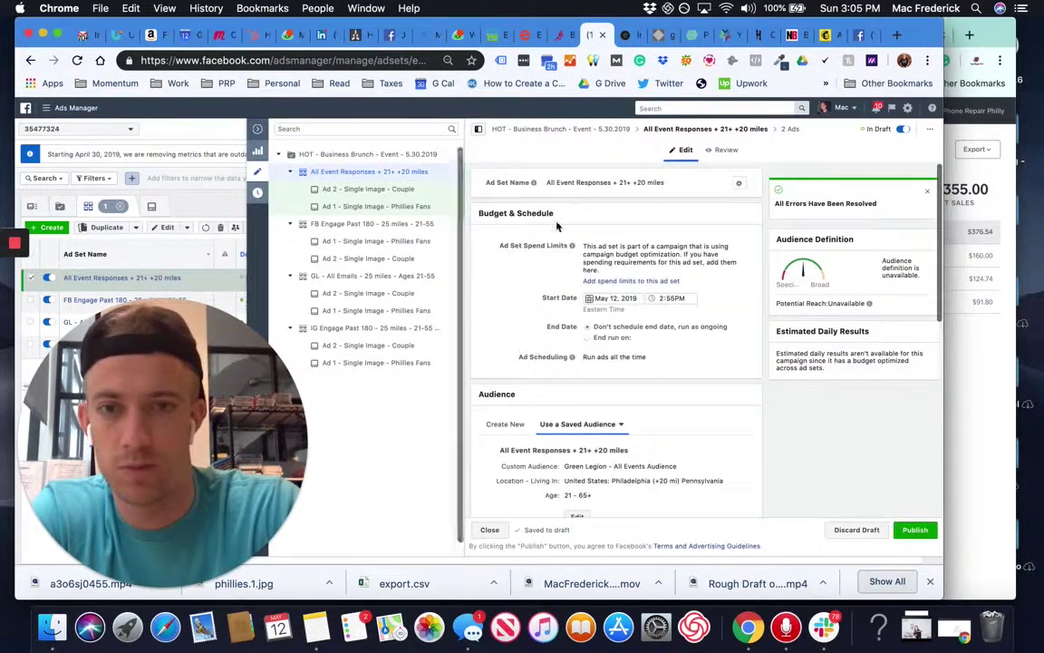
Open Ad 2 - Single Image - Couple and scroll through its creative
{"action": "left_click", "coordinate": [386, 192]}
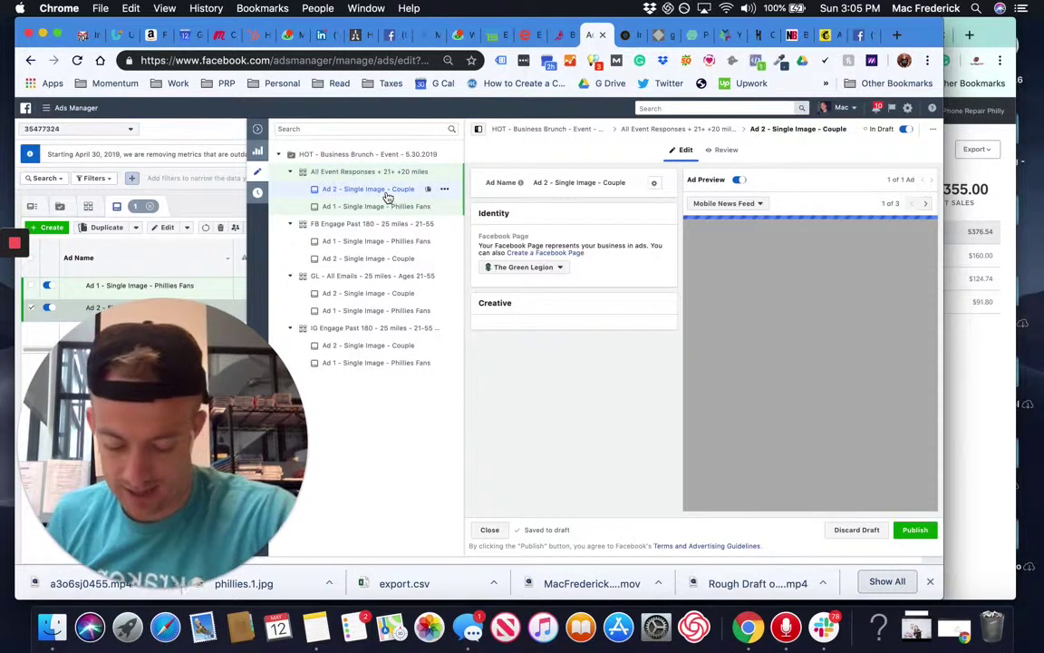
{"action": "scroll", "coordinate": [496, 259], "scroll_direction": "down", "scroll_amount": 5}
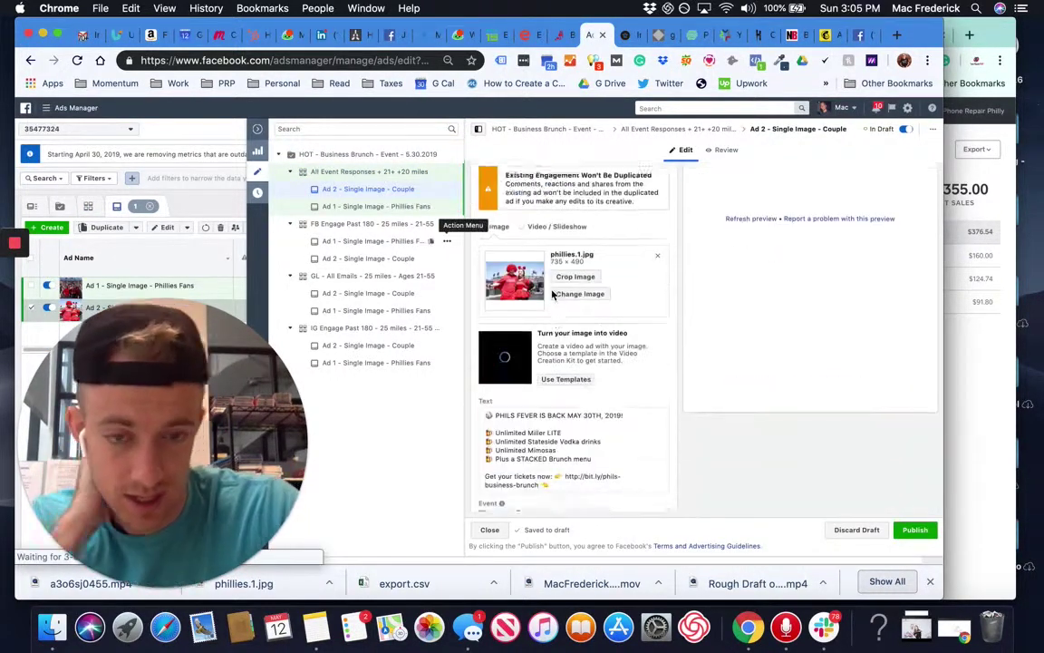
{"action": "scroll", "coordinate": [510, 281], "scroll_direction": "up", "scroll_amount": 2}
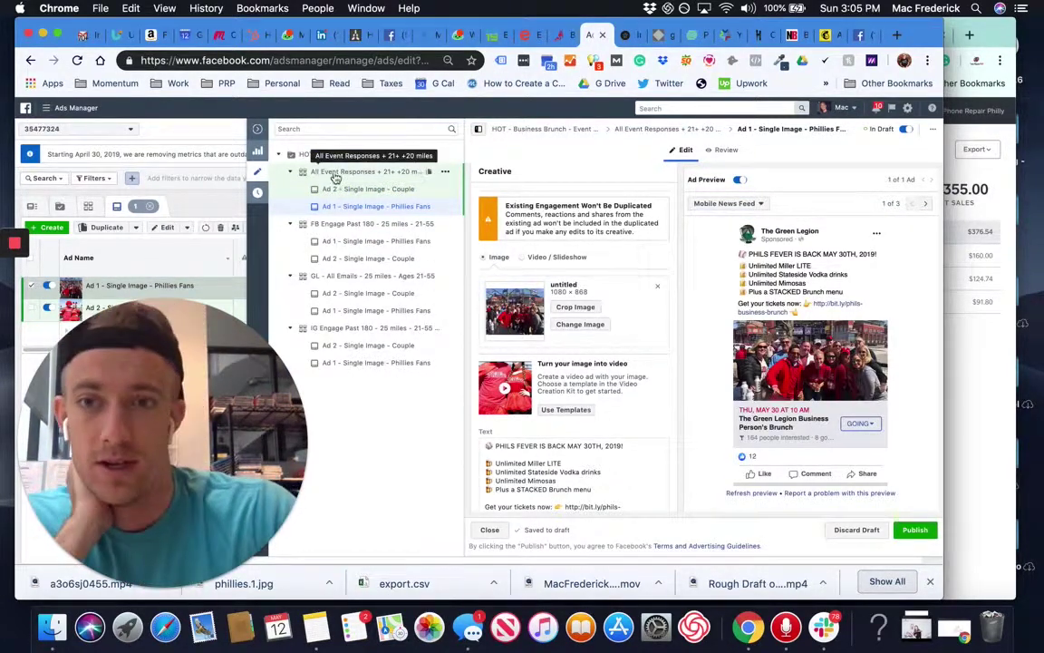
Publish the HOT - Business Brunch - Event - 5.30.2019 campaign
{"action": "left_click", "coordinate": [915, 530]}
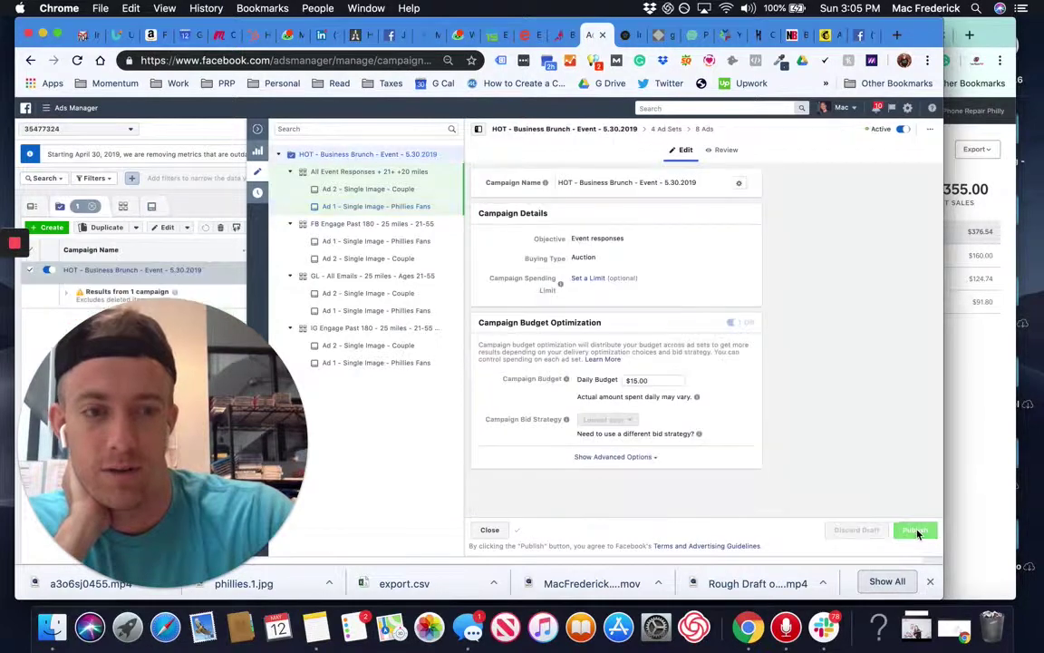